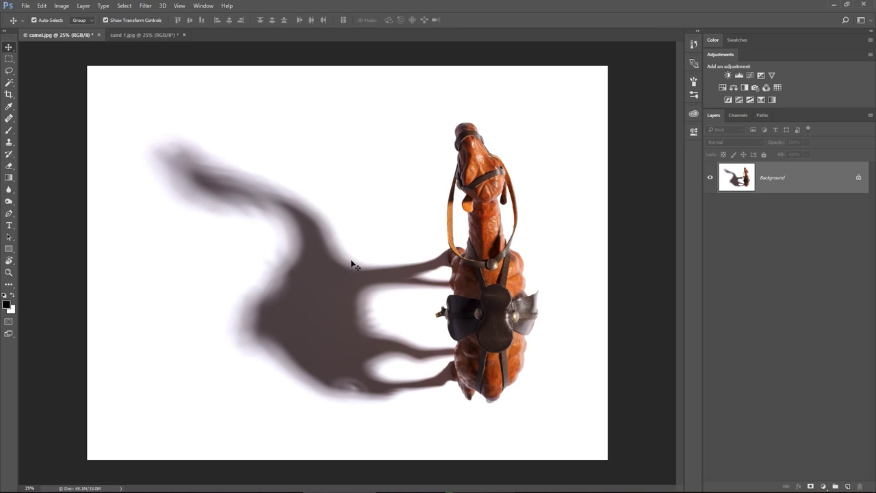
Drag the camel photo into sand 1.jpg as Layer 1, then hide that layer
click(137, 35)
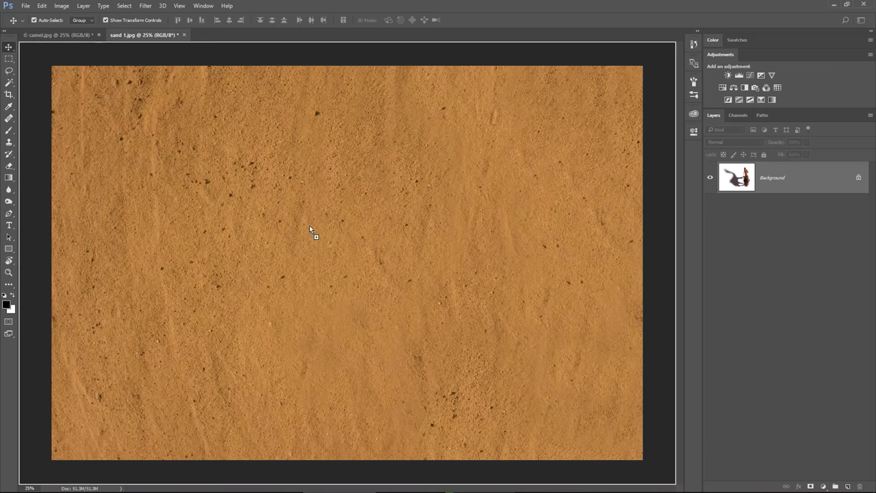
drag(309, 230, 366, 255)
click(710, 182)
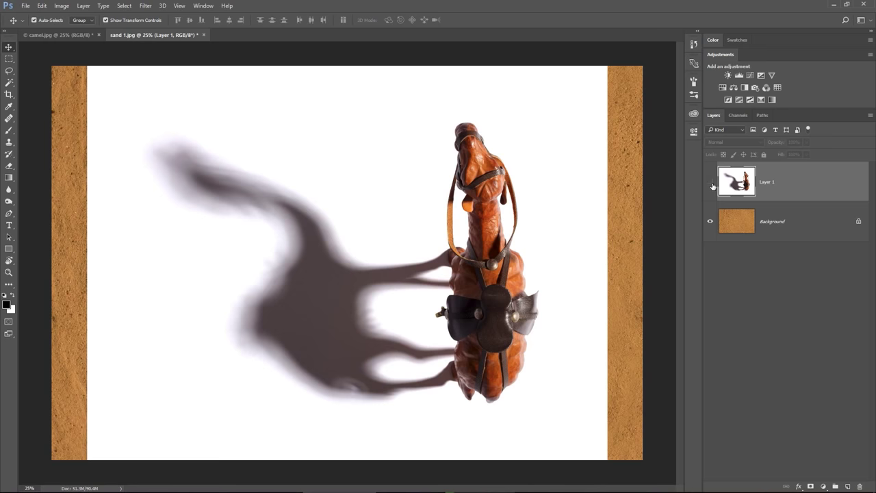
click(792, 219)
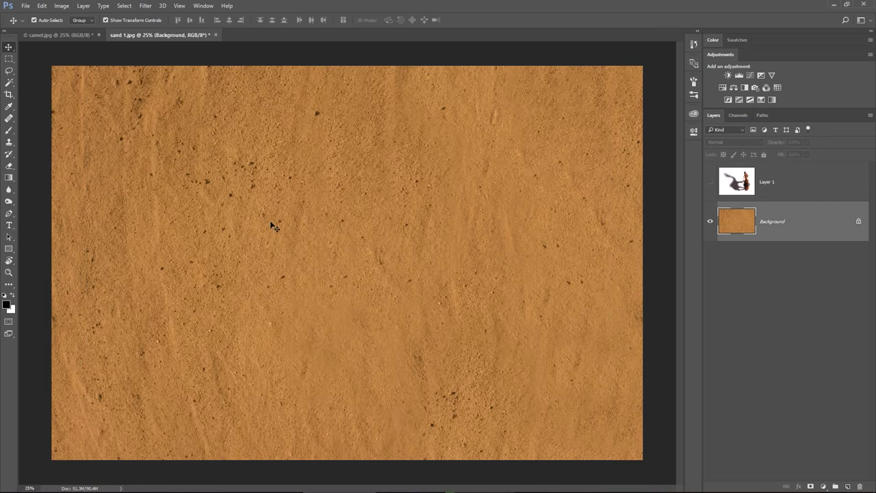
key(z)
drag(193, 165, 234, 188)
key(v)
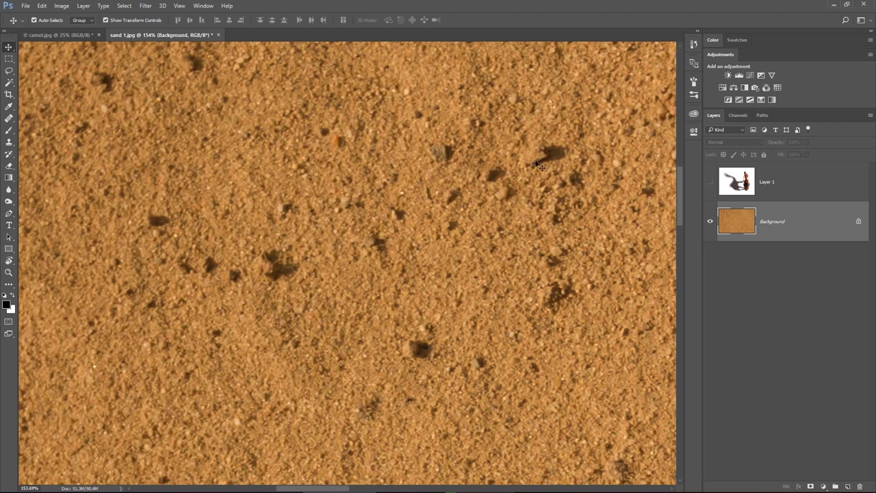
key(ctrl+minus)
key(ctrl+minus)
key(ctrl+minus)
key(ctrl+minus)
key(ctrl+minus)
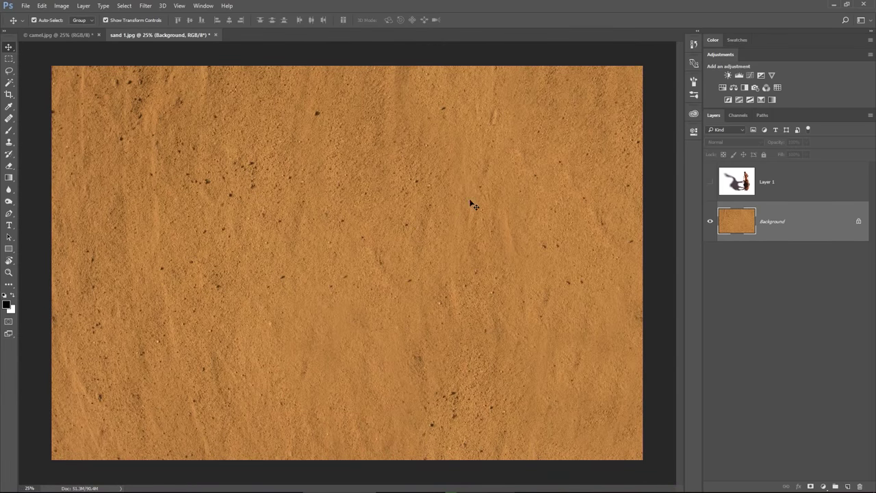
Show and select Layer 1, then flip it horizontally so the camel faces left
click(711, 183)
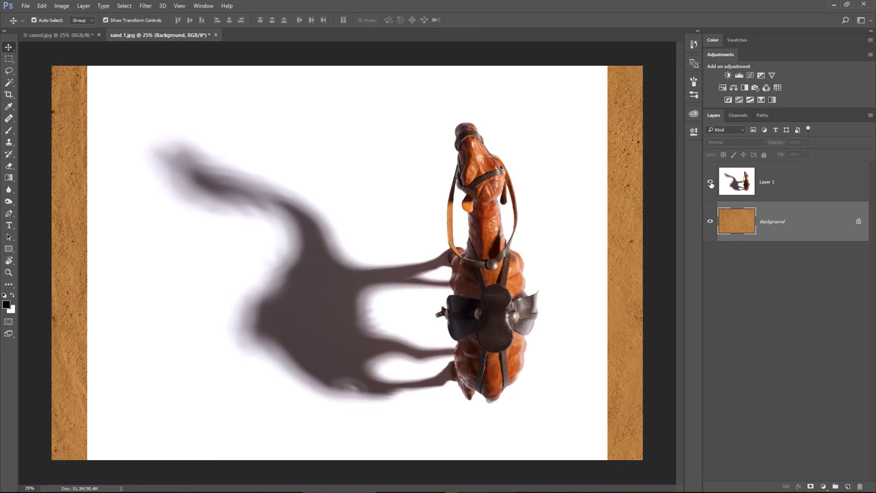
click(730, 183)
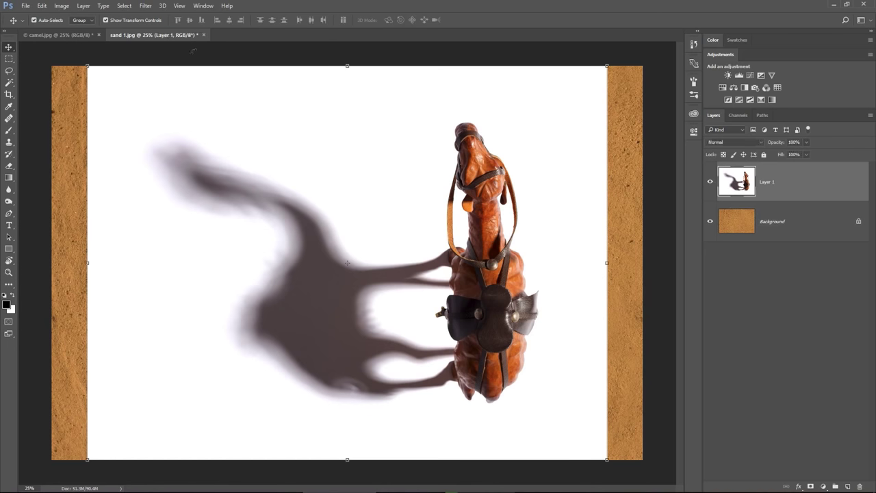
click(42, 5)
mouse_move(117, 201)
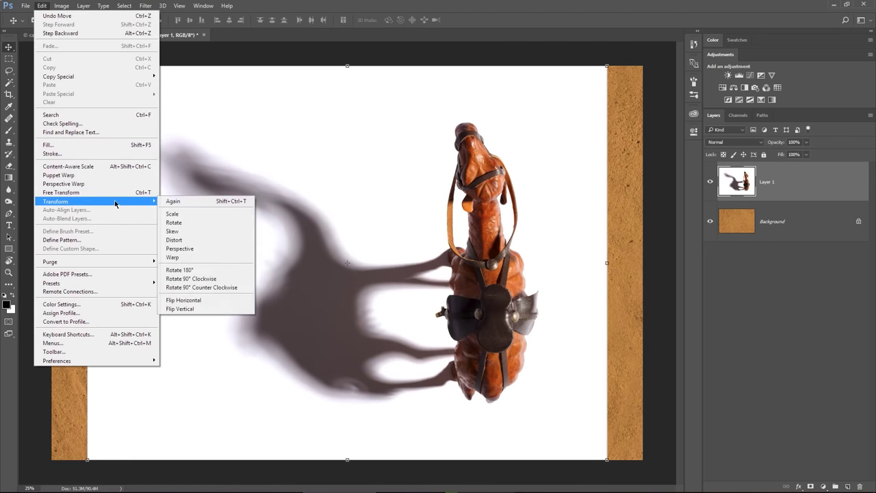
click(210, 301)
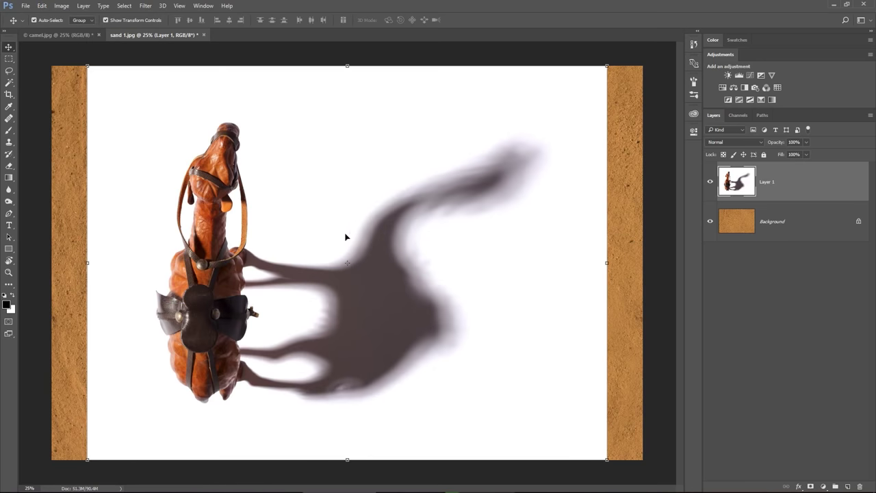
Duplicate Layer 1, naming the copy 'camel' and the original 'shadow'
key(ctrl+j)
double_click(773, 182)
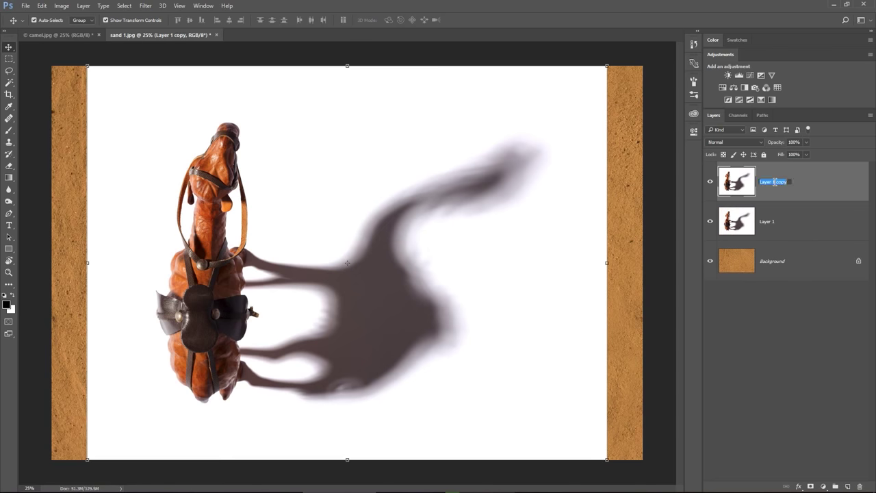
text(camel)
key(Return)
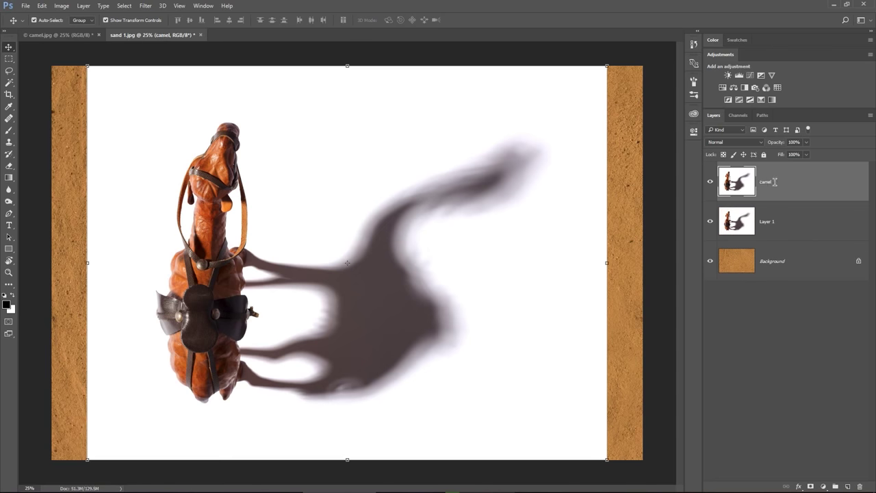
double_click(767, 222)
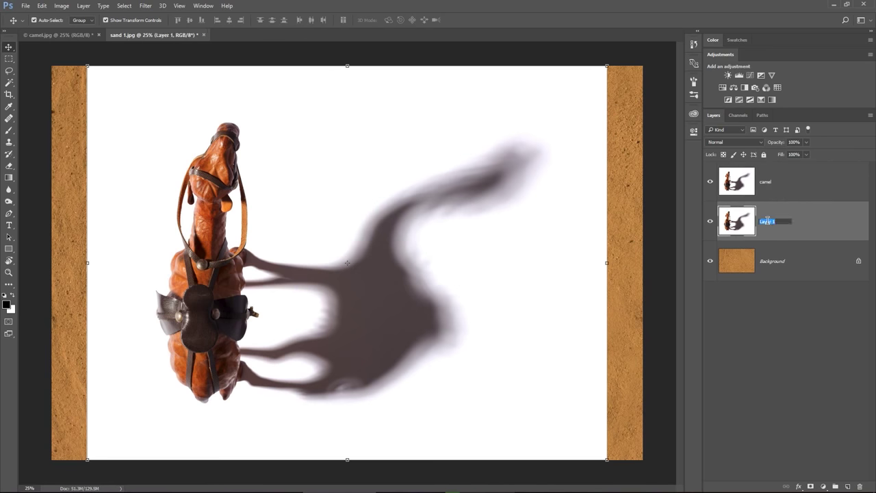
text(shadow)
key(Return)
Group the camel and shadow layers into a group named 'camel' and expand it
shift+click(778, 181)
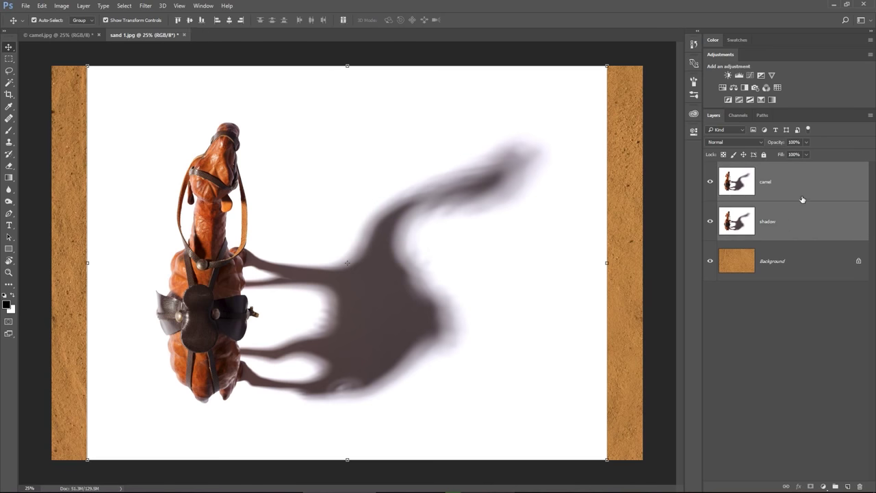
key(ctrl+g)
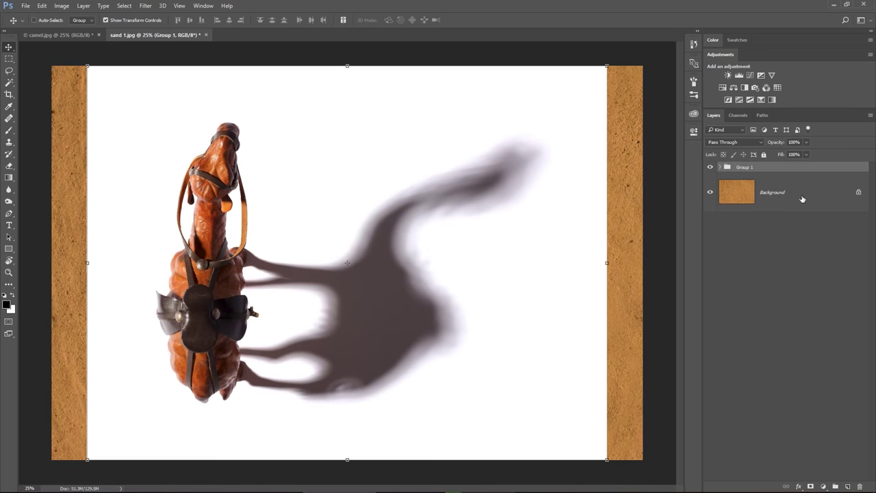
double_click(744, 167)
text(camel)
key(Return)
click(720, 167)
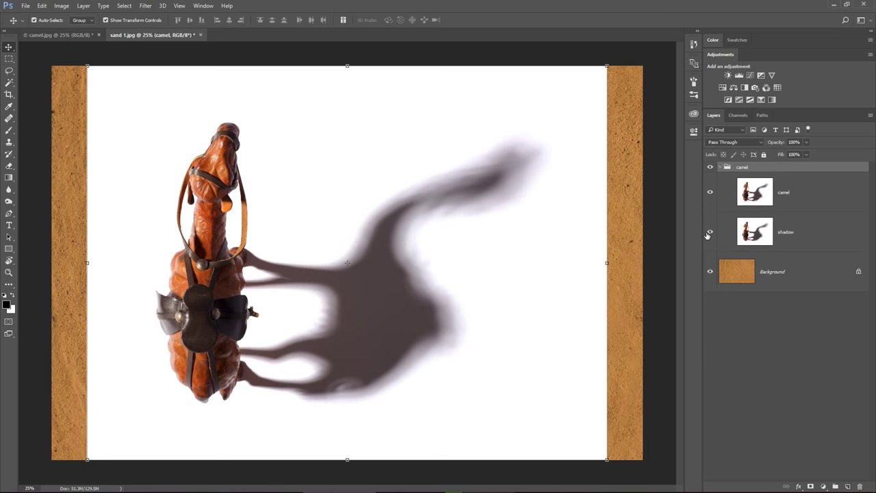
Hide the shadow layer and run Focus Area on camel: In-Focus Range 4.00, output to Layer Mask
click(710, 235)
click(751, 196)
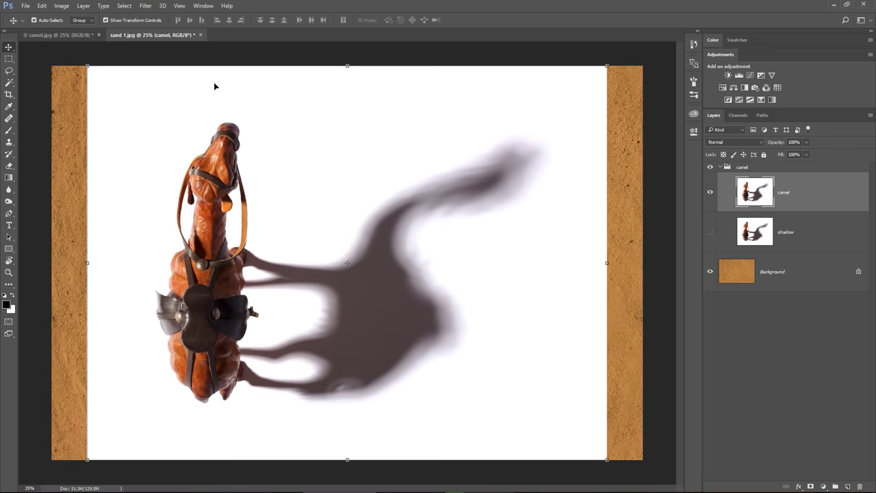
click(126, 7)
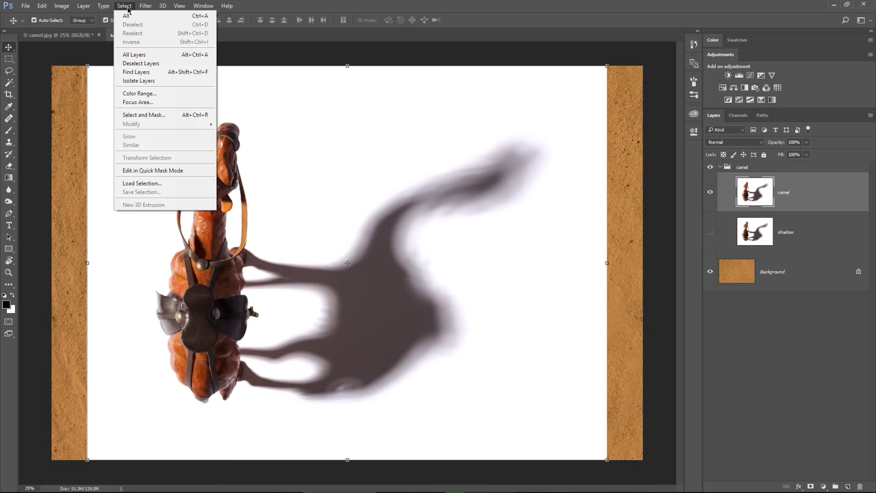
click(168, 102)
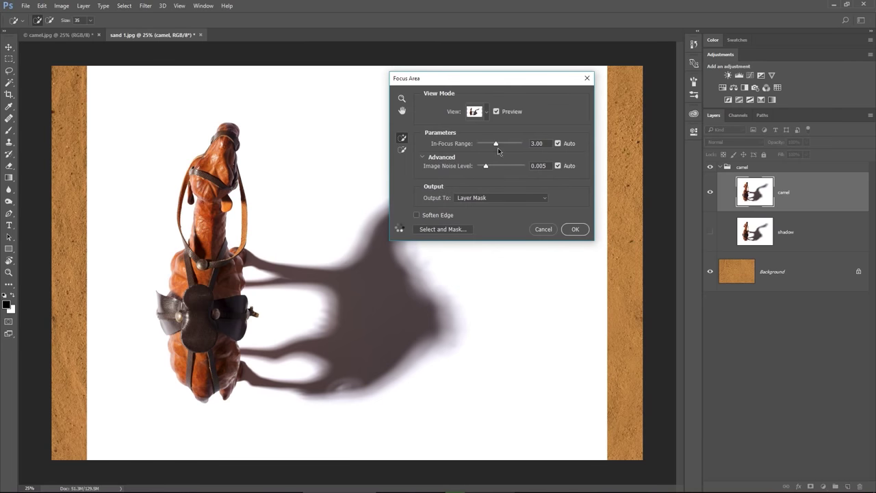
drag(495, 143, 481, 145)
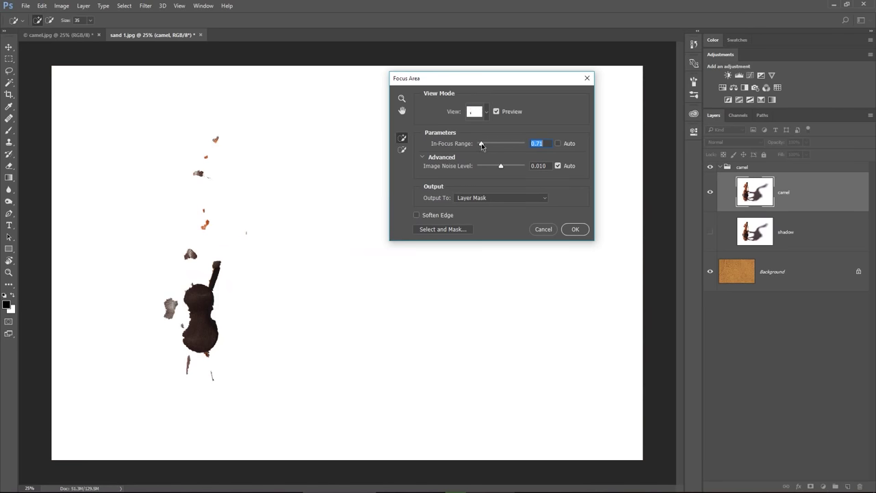
drag(481, 145, 486, 145)
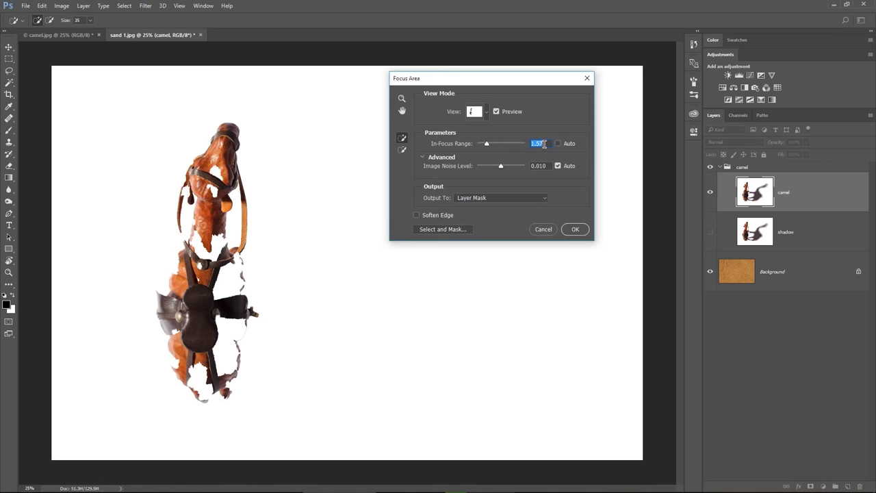
text(4)
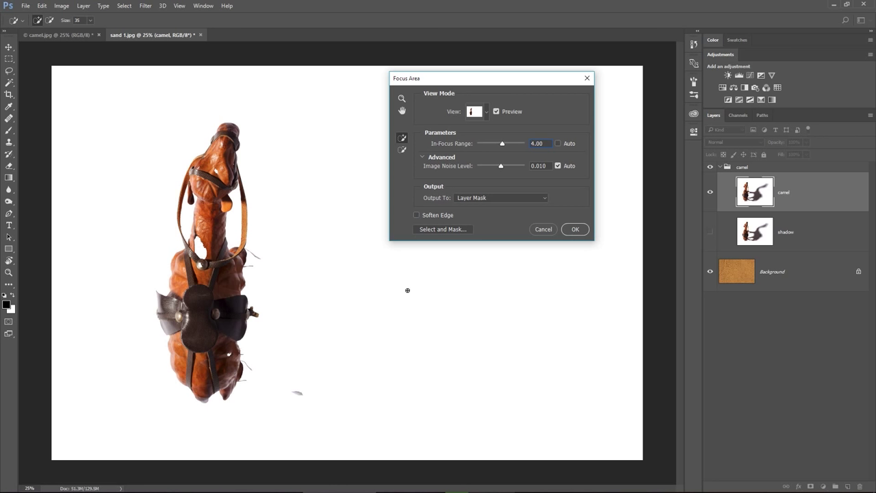
click(471, 201)
click(481, 214)
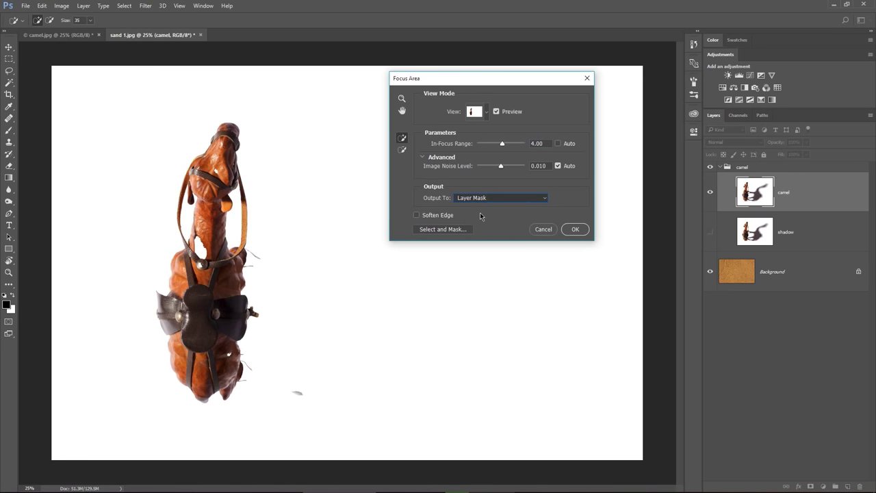
Apply the Focus Area mask, hide the sand background, and target the camel's layer mask
click(574, 230)
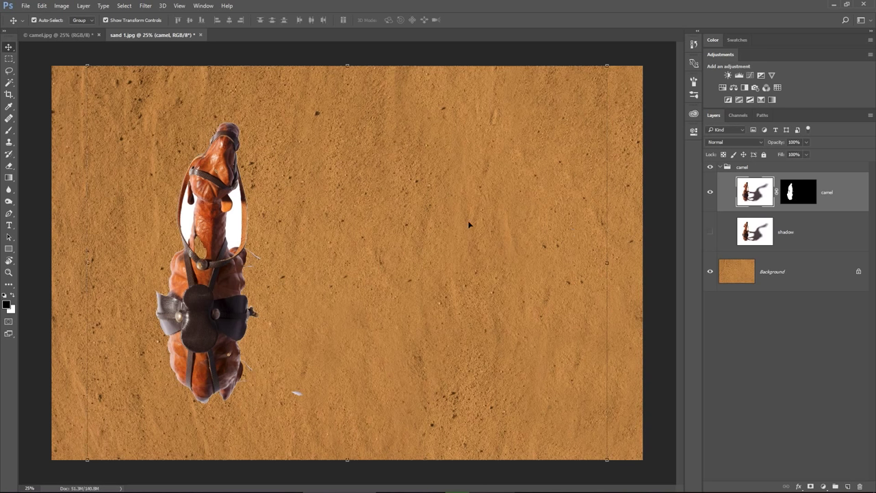
click(710, 271)
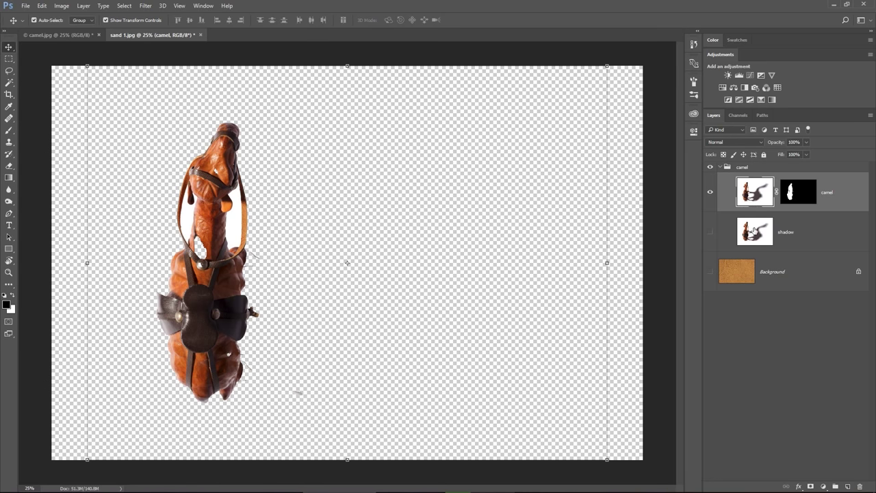
click(796, 194)
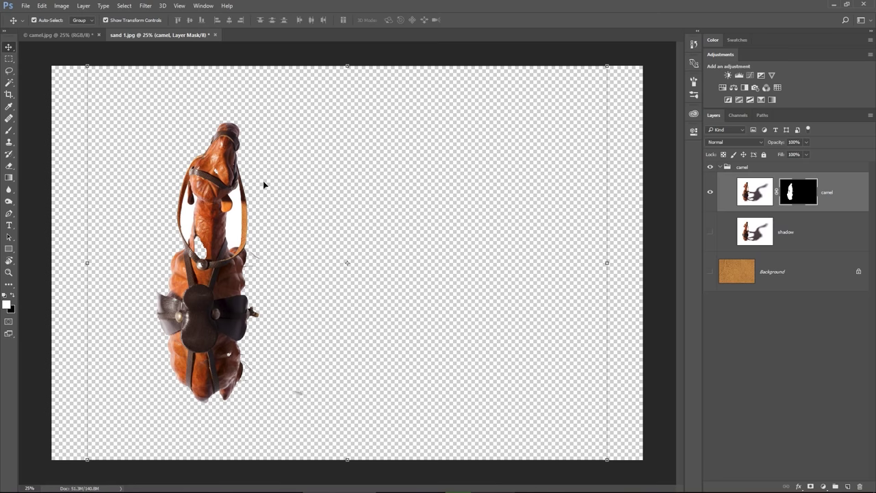
Paint white on the mask with a 125 px brush to fill the neck gap
key(z)
drag(209, 181, 271, 188)
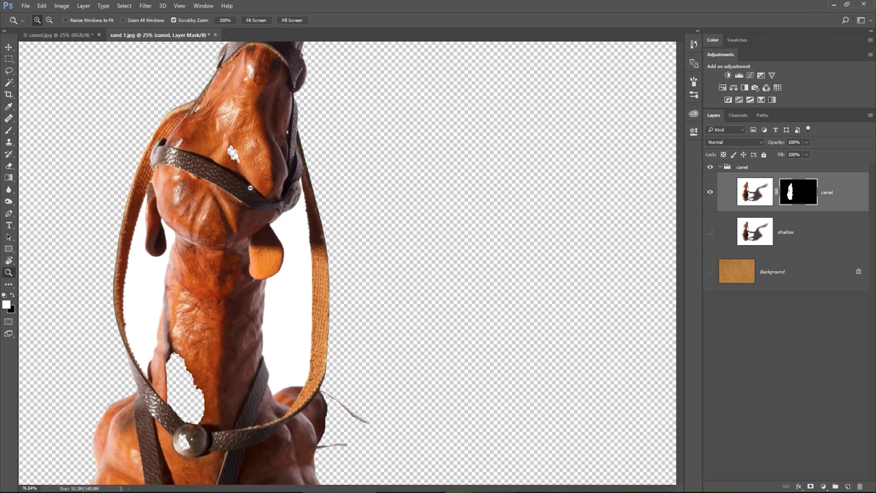
key(b)
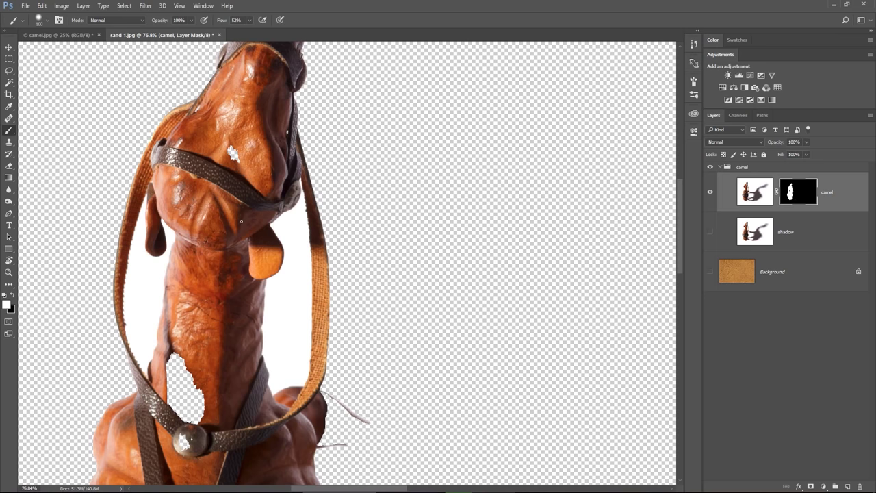
key(bracketright)
mouse_move(250, 132)
mouse_down()
mouse_move(265, 232)
mouse_move(242, 266)
mouse_move(268, 112)
mouse_move(259, 253)
mouse_move(254, 215)
mouse_move(245, 211)
mouse_move(236, 236)
mouse_up()
scroll(259, 257, down, 5)
scroll(292, 288, up, 1)
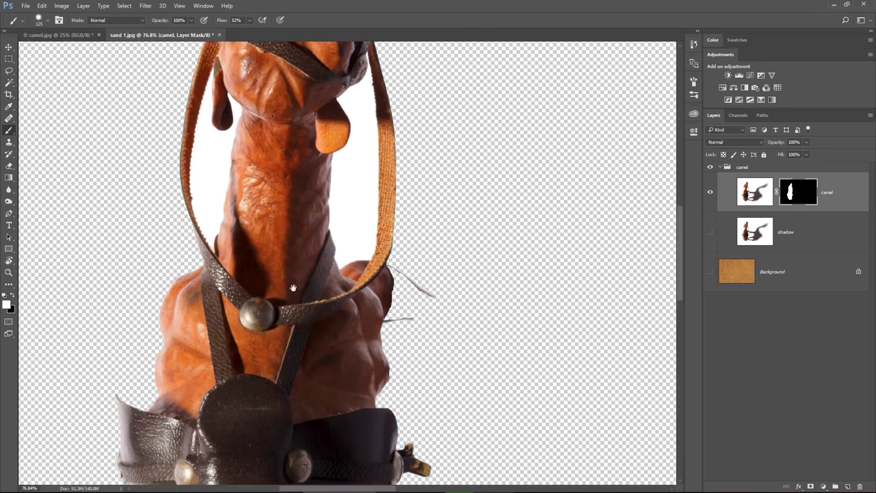
scroll(293, 287, down, 3)
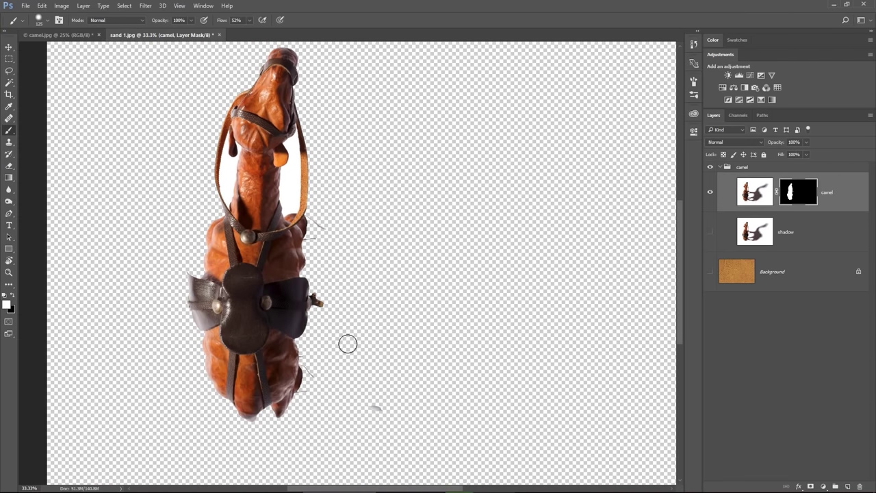
Paint black on the mask to remove the grey streak and hair strands at the rear, using a 30 px brush
key(x)
key(z)
drag(366, 408, 407, 413)
key(b)
drag(391, 287, 386, 372)
mouse_move(448, 342)
mouse_down()
mouse_move(470, 333)
mouse_move(418, 346)
mouse_up()
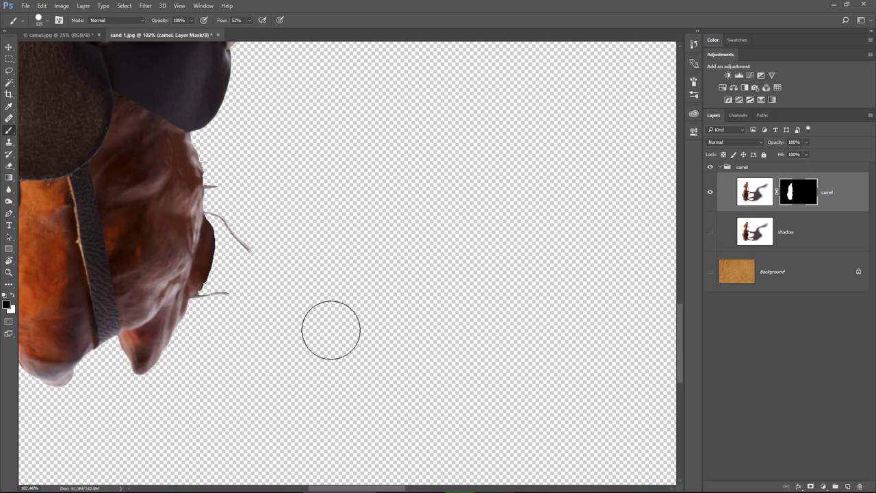
key(bracketleft)
key(bracketleft)
key(bracketleft)
key(bracketleft)
key(bracketleft)
key(bracketleft)
key(bracketleft)
key(bracketleft)
key(bracketleft)
key(bracketleft)
mouse_move(213, 293)
mouse_down()
mouse_move(221, 217)
mouse_move(211, 210)
mouse_move(212, 189)
mouse_up()
Zoom in on the chest and strap and clean up stray strands there on the mask
drag(308, 108, 418, 317)
scroll(418, 318, up, 5)
drag(454, 201, 348, 221)
scroll(478, 307, up, 3)
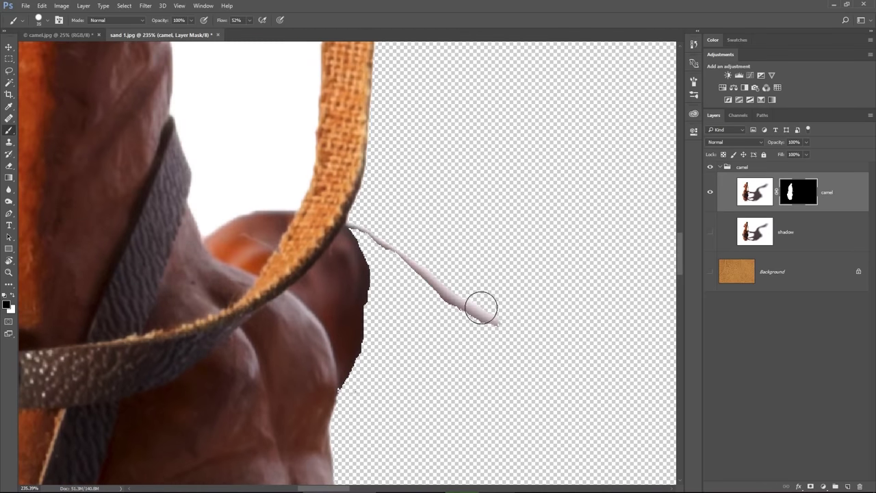
drag(479, 308, 376, 224)
scroll(465, 362, up, 5)
scroll(361, 307, down, 9)
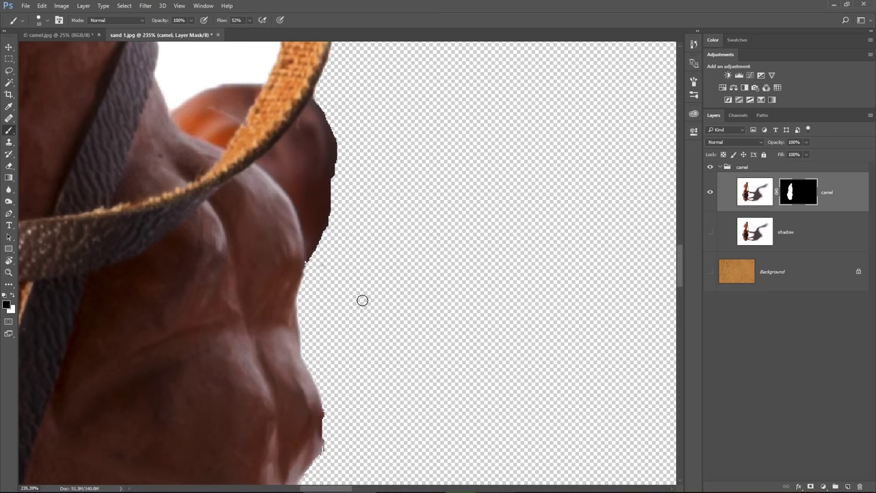
scroll(377, 248, down, 6)
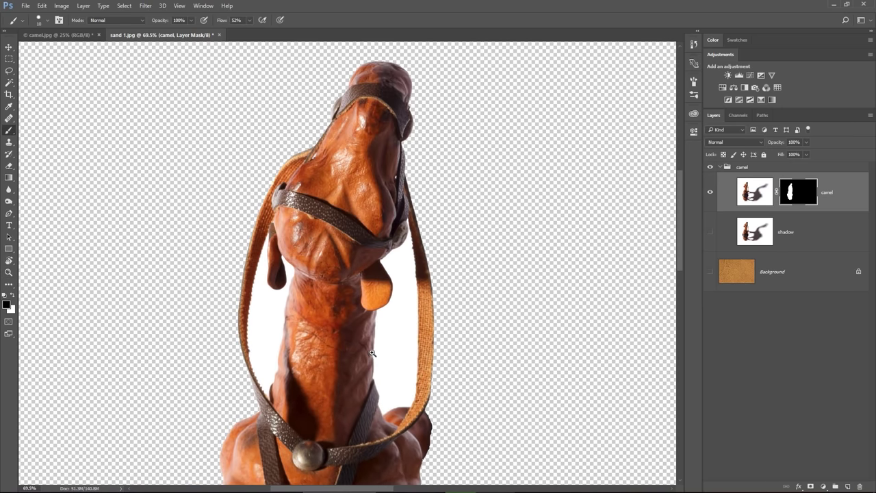
Bring the head and neck into view and use the Magic Wand in add-to-selection mode
scroll(371, 353, up, 1)
drag(371, 365, 389, 325)
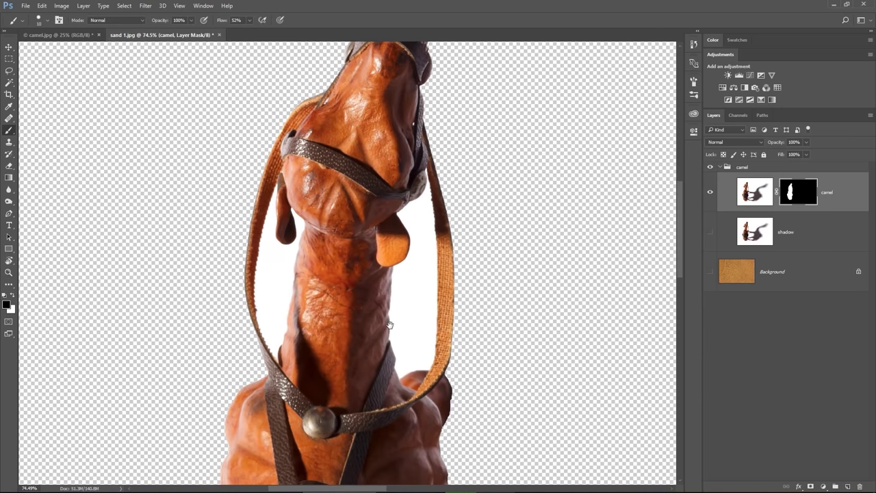
click(9, 83)
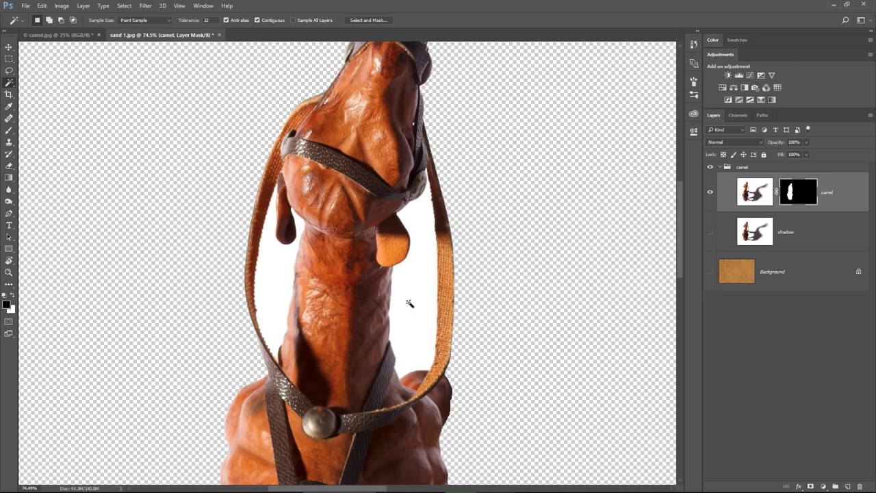
key(shift)
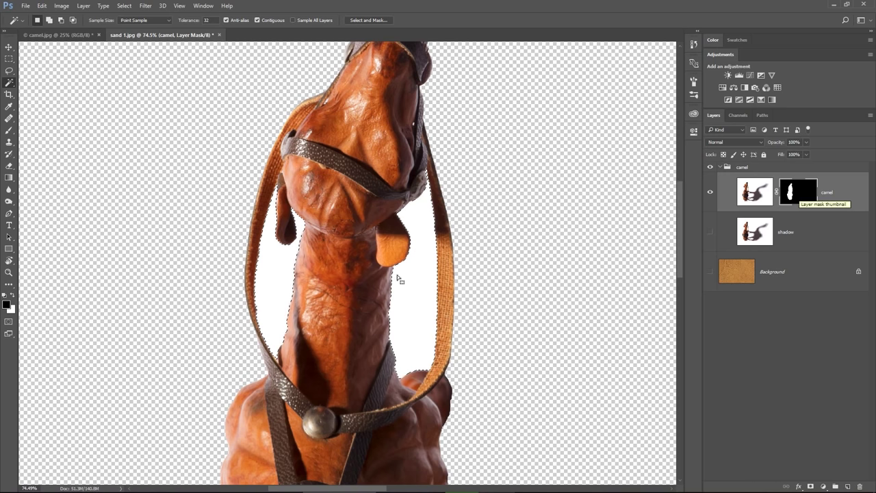
Fill the selected patches with Black on the mask, then deselect
click(42, 7)
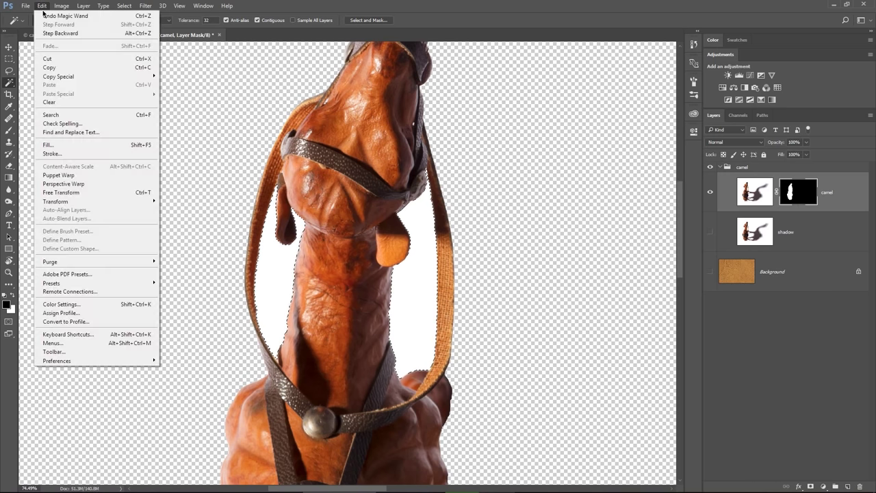
click(61, 145)
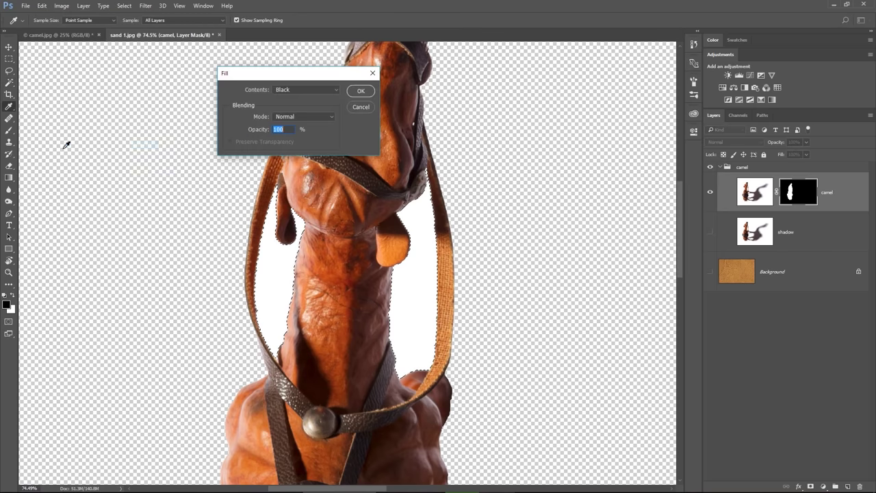
click(298, 89)
click(292, 150)
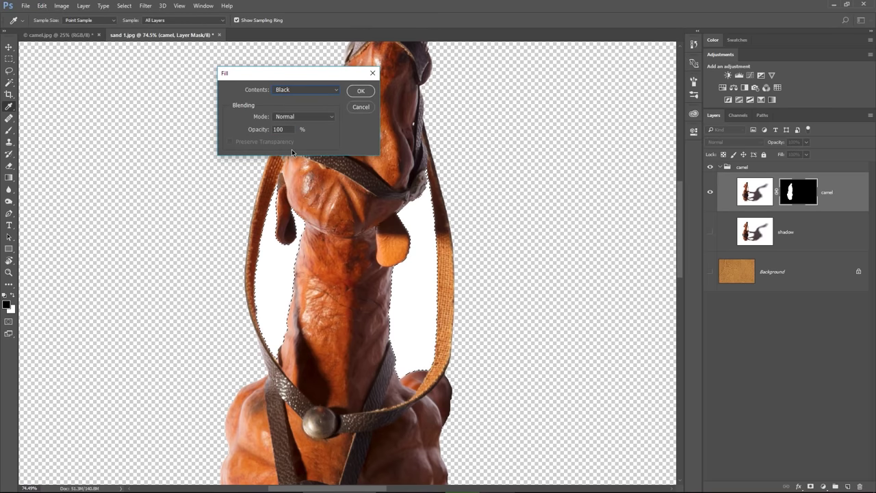
click(361, 93)
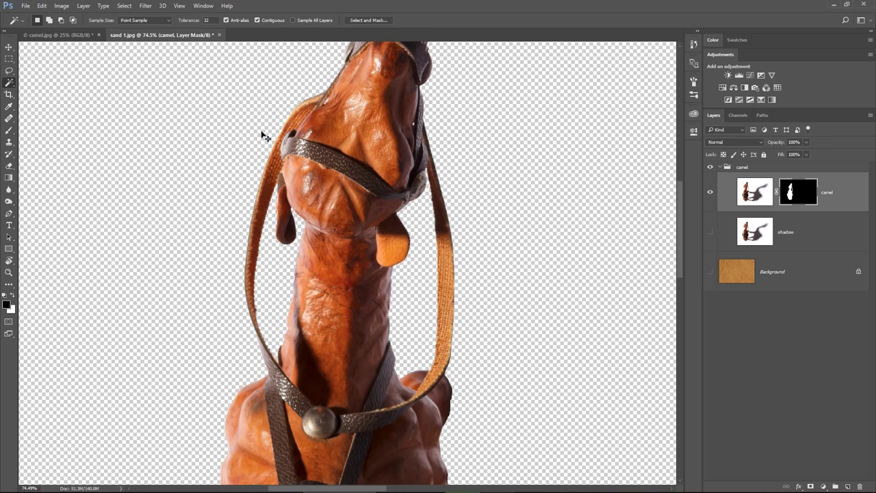
key(ctrl+d)
Refine the camel mask edge with Smooth 2, Feather 1 px and Shift Edge -40%, output to Layer Mask
key(z)
drag(452, 411, 390, 220)
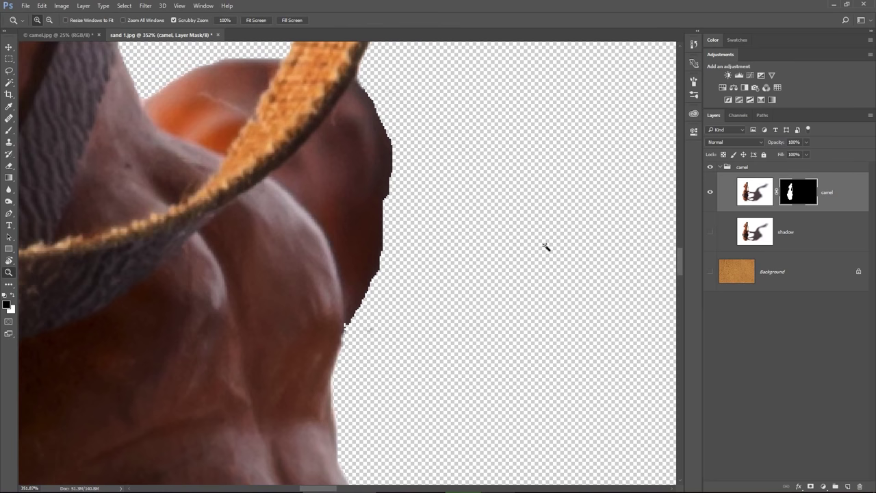
key(w)
double_click(799, 196)
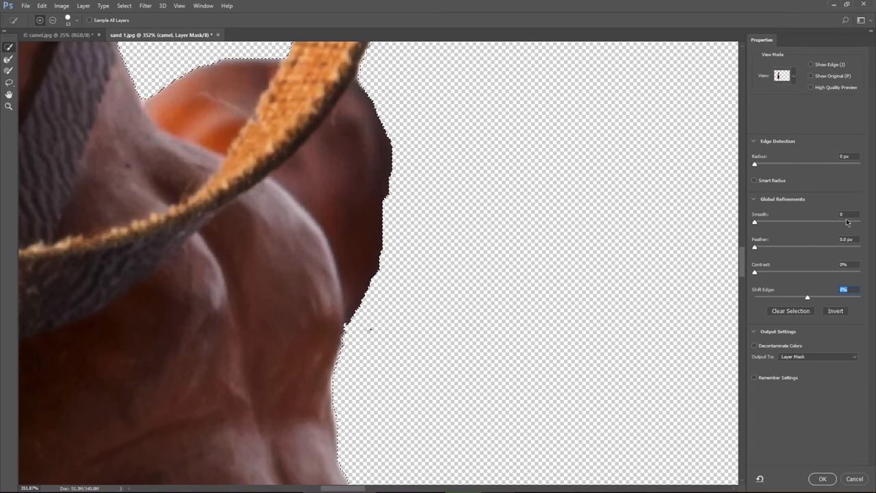
click(847, 214)
text(2)
click(849, 239)
text(1)
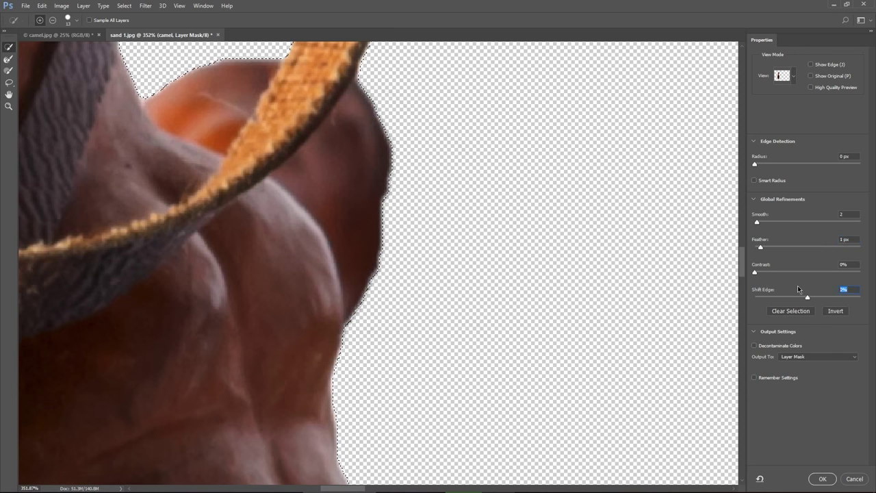
text(-40)
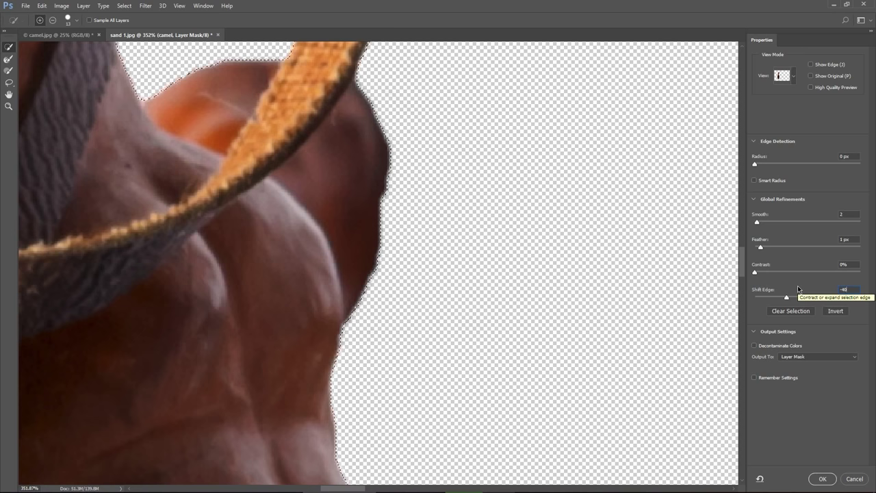
click(795, 356)
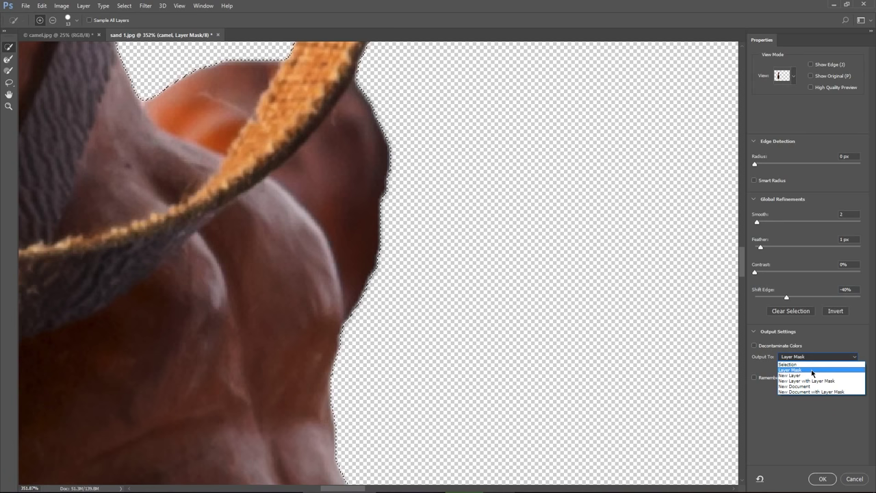
click(812, 370)
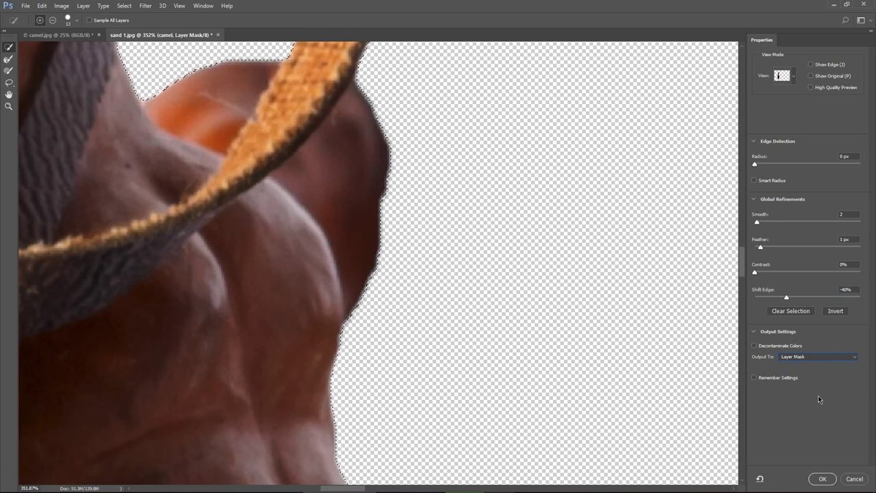
click(822, 478)
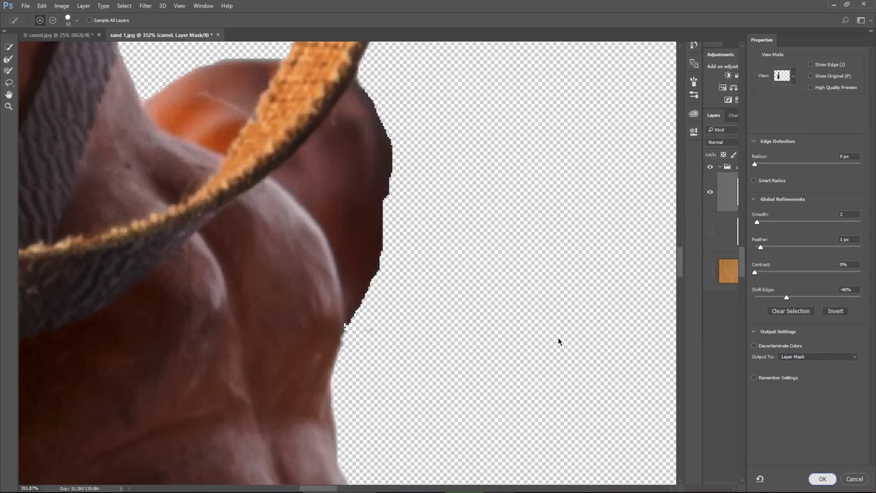
Fit the whole image in view, show the sand and shadow layers, and hide the camel
key(ctrl+0)
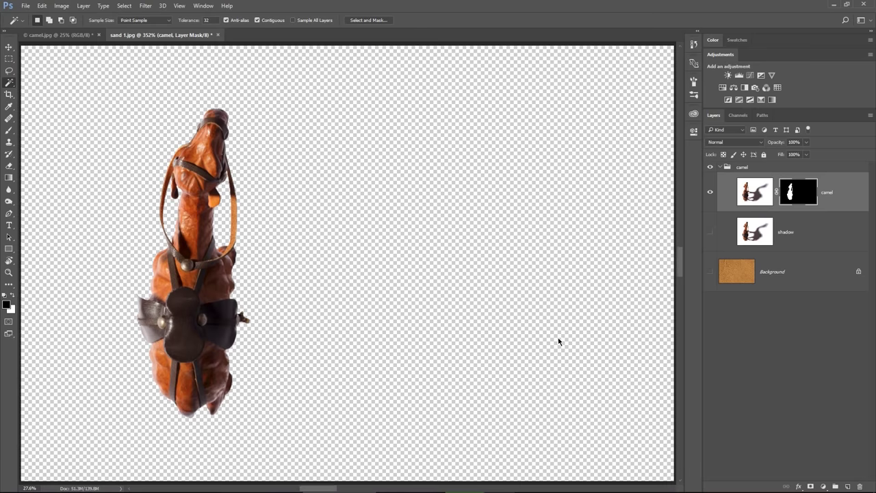
key(z)
drag(243, 292, 213, 289)
key(w)
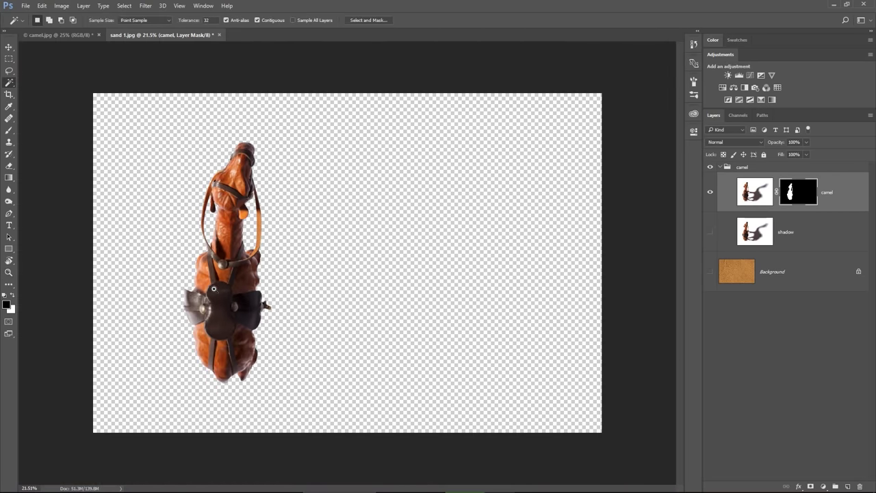
key(ctrl+0)
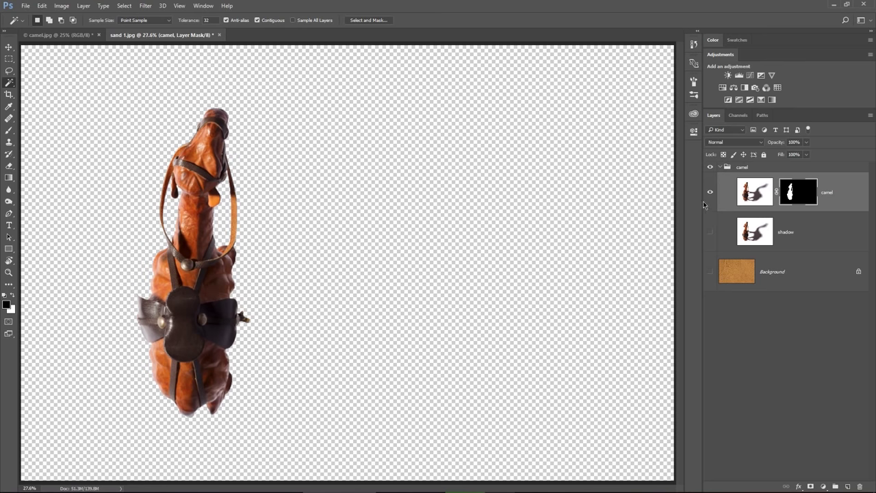
click(710, 271)
click(710, 192)
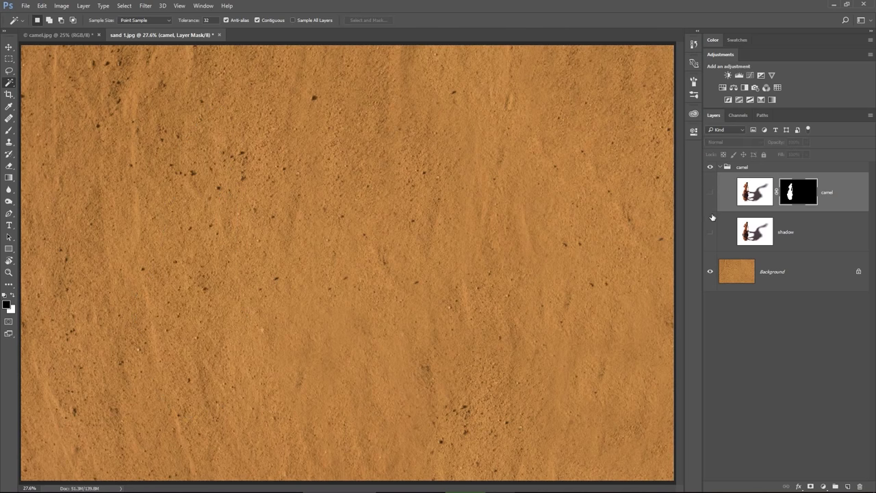
click(710, 233)
Set the shadow layer's blend mode to Multiply
click(805, 239)
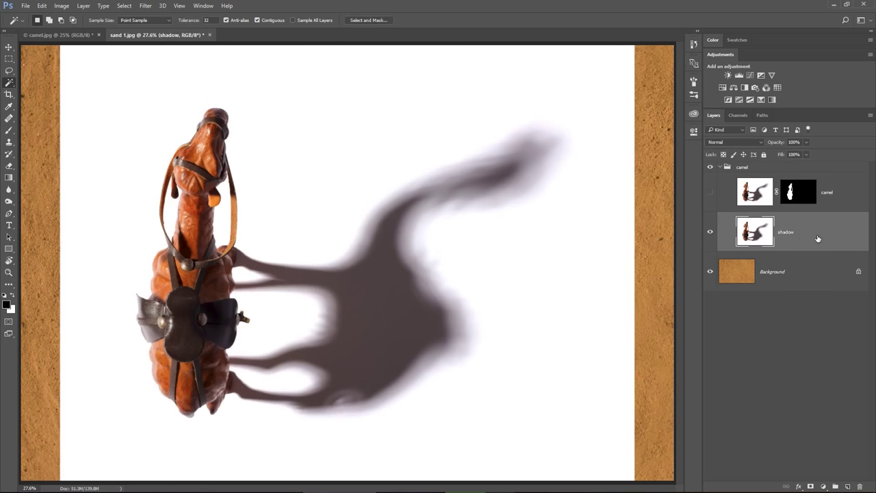
click(735, 142)
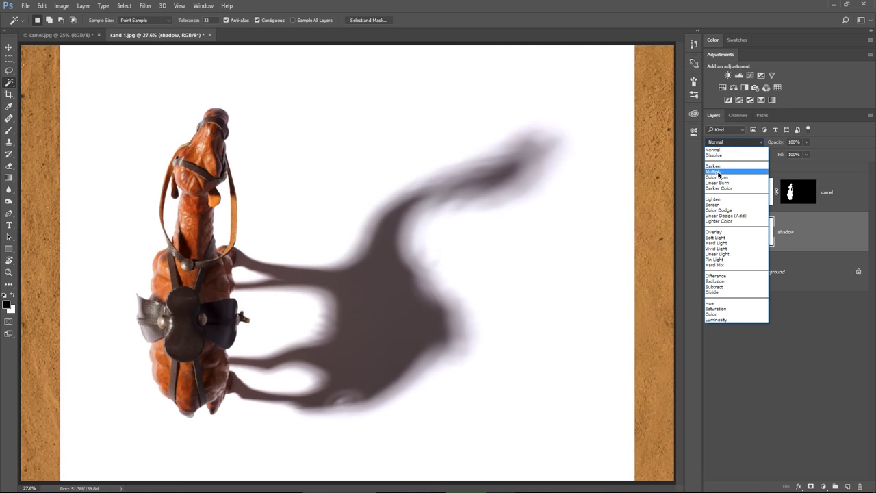
click(718, 172)
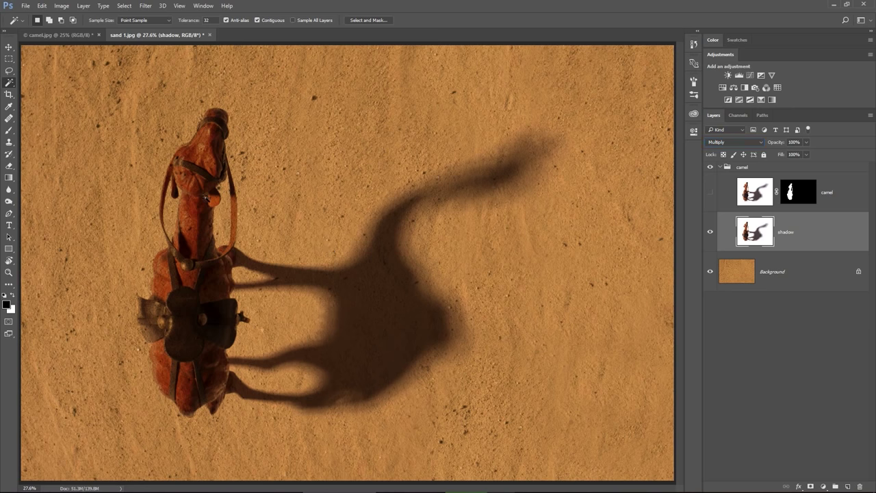
key(z)
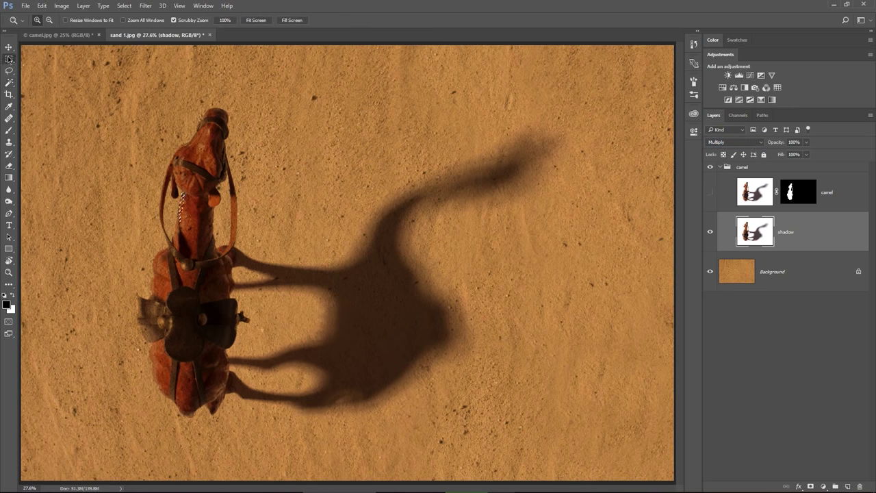
click(8, 60)
scroll(178, 185, up, 3)
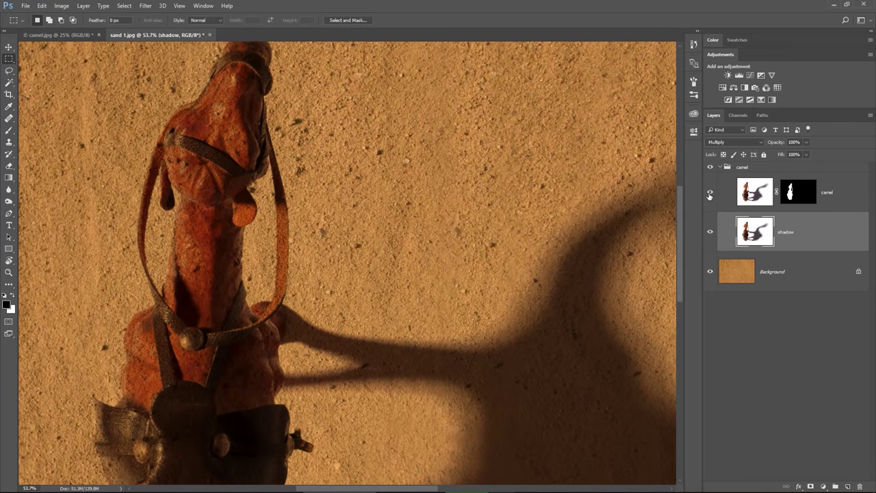
click(709, 194)
click(708, 194)
click(709, 195)
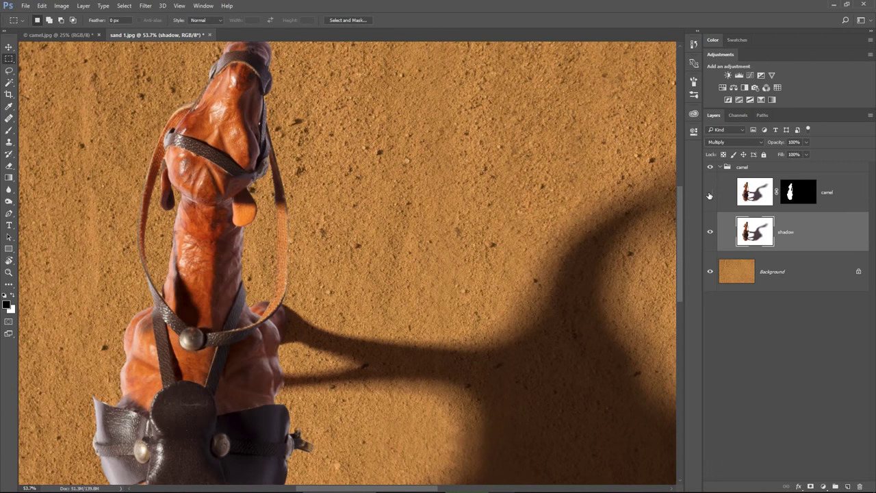
click(708, 194)
click(709, 194)
key(z)
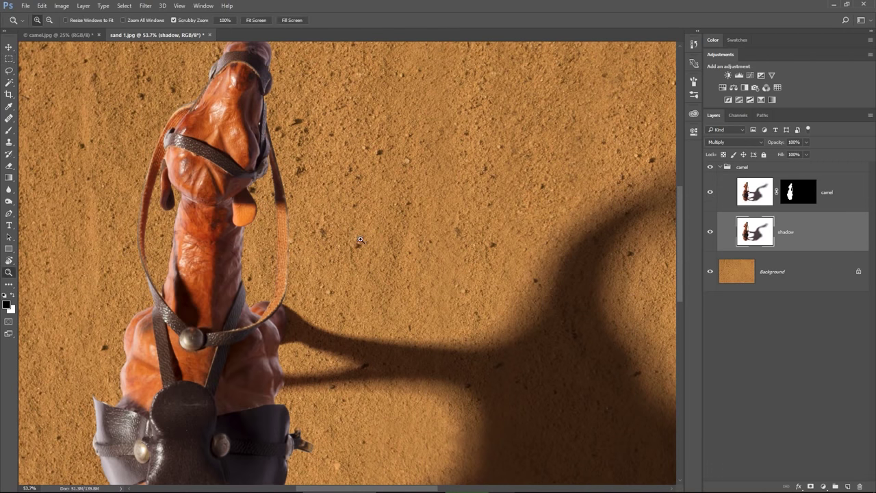
drag(361, 240, 327, 247)
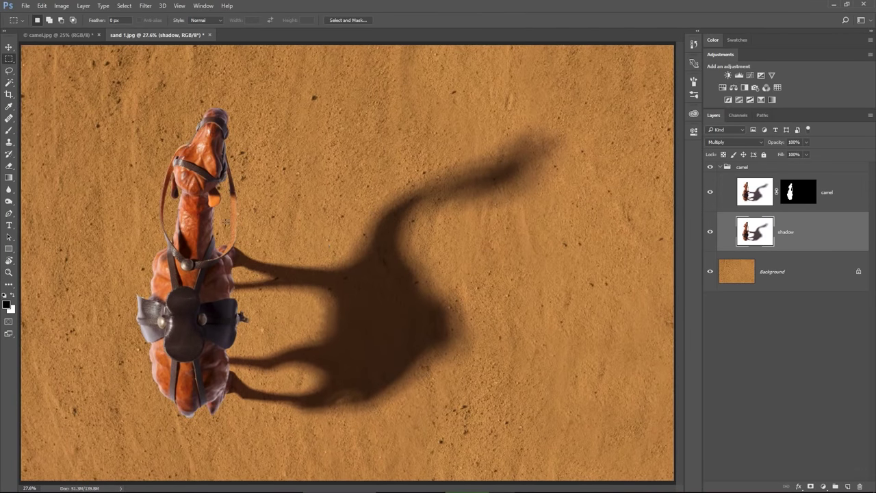
drag(219, 293, 253, 237)
drag(274, 277, 280, 182)
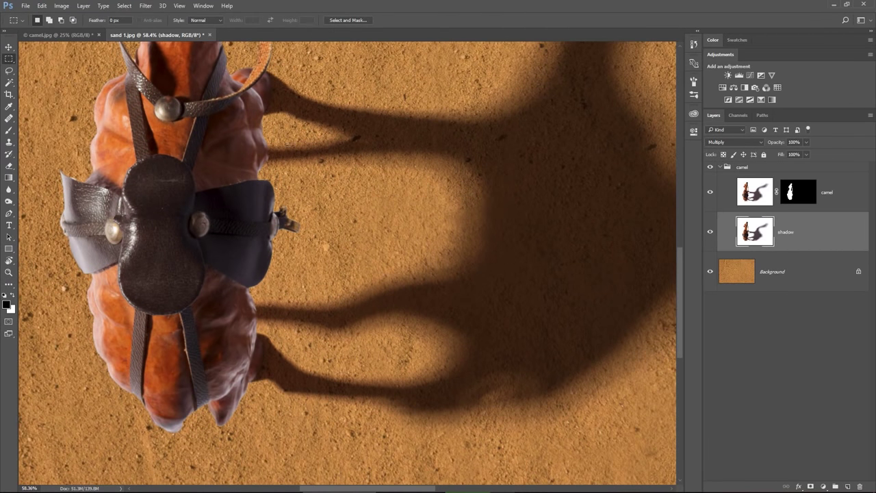
drag(213, 100, 278, 281)
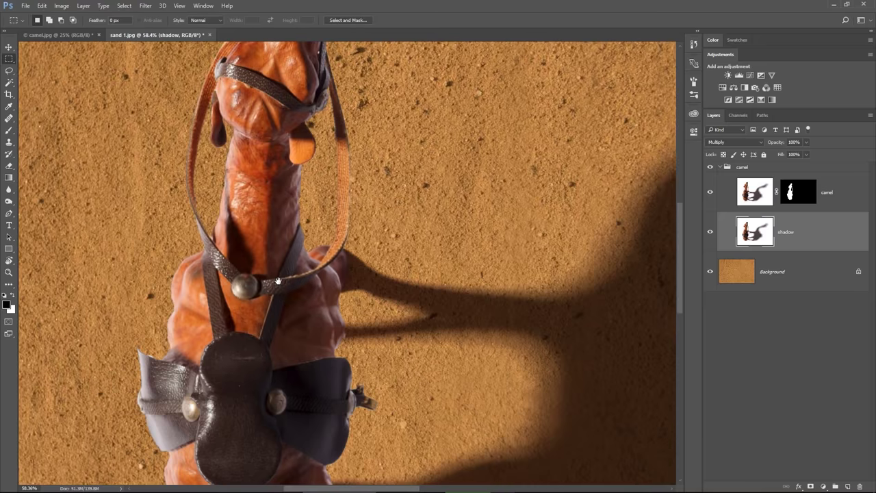
key(ctrl+0)
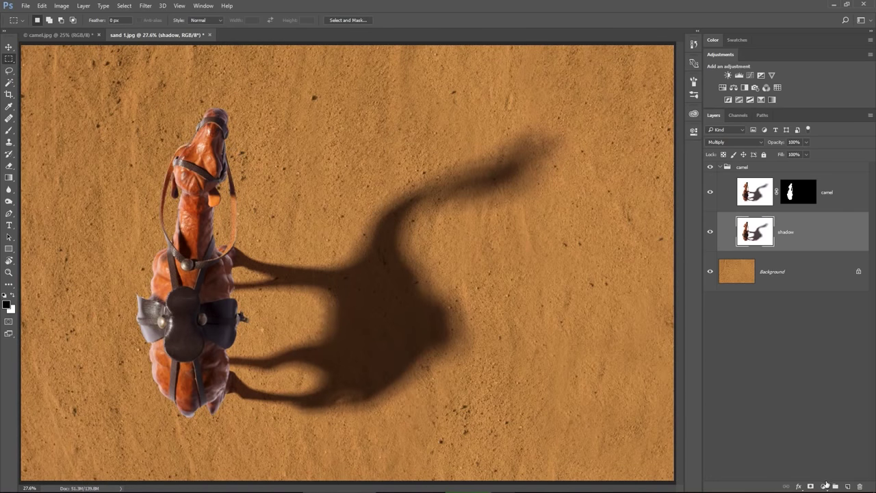
Add a Levels layer clipped to the camel layer with midtones set to 0.24
click(846, 190)
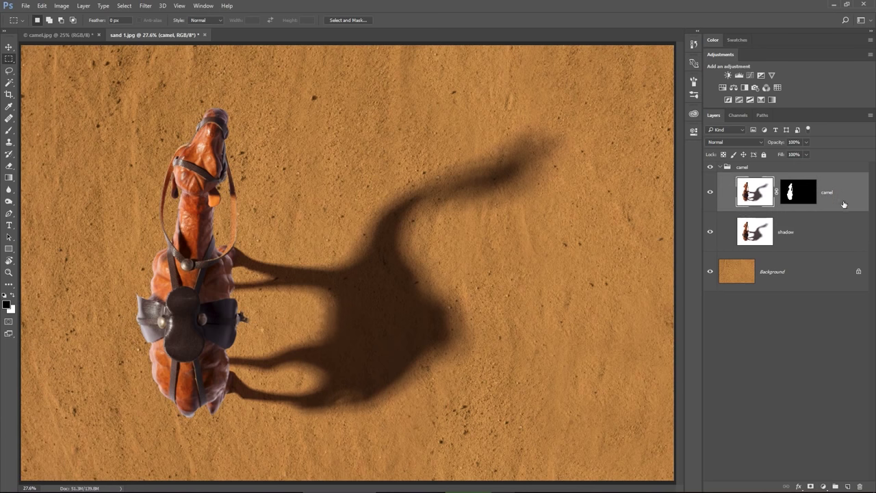
click(824, 487)
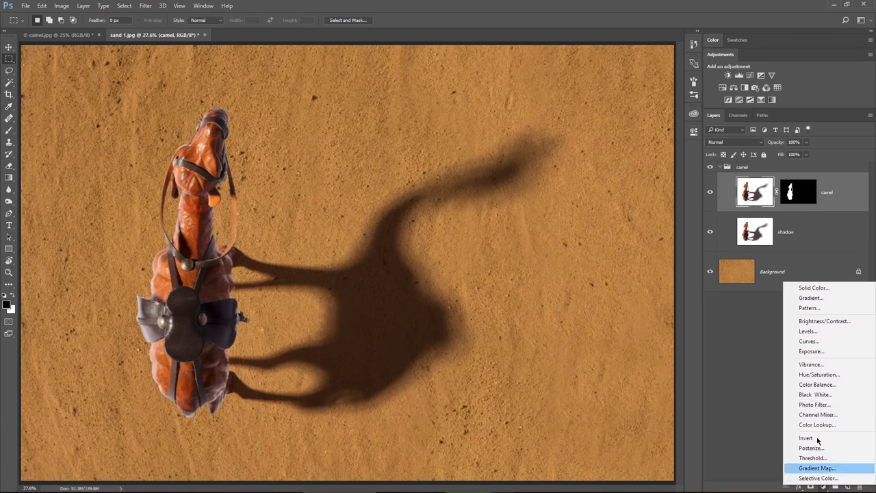
click(820, 333)
right_click(824, 201)
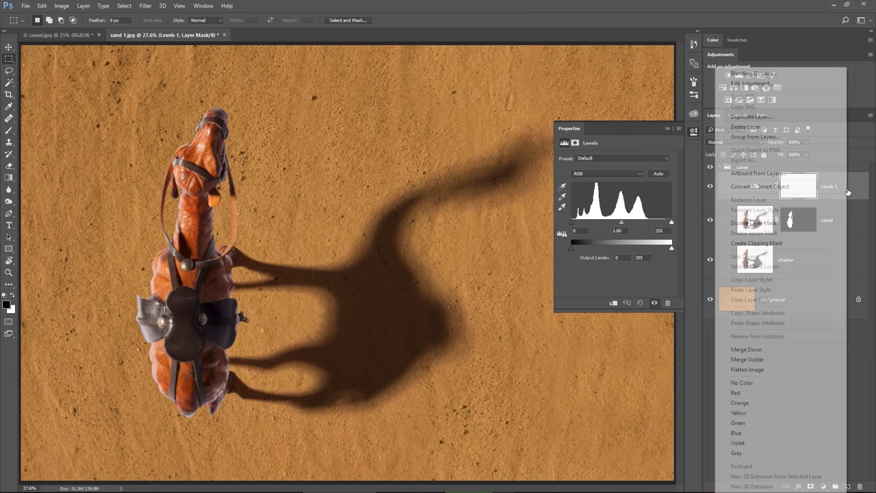
click(765, 241)
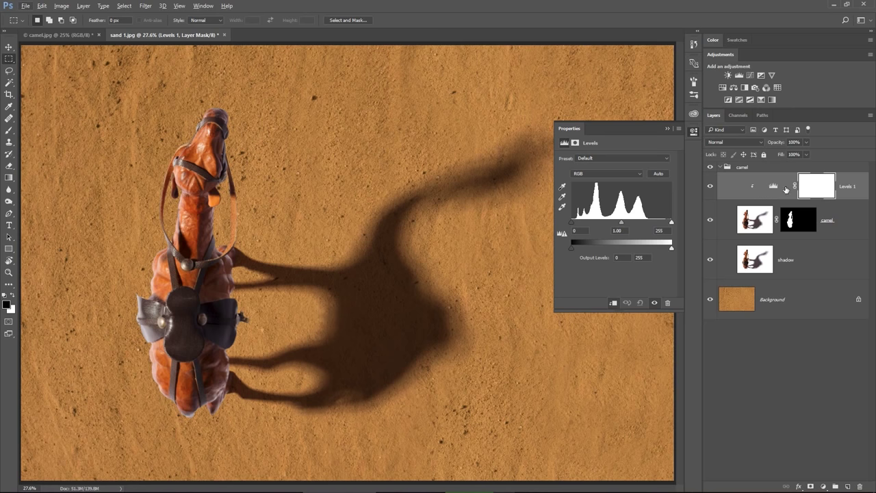
click(621, 223)
text(0.24)
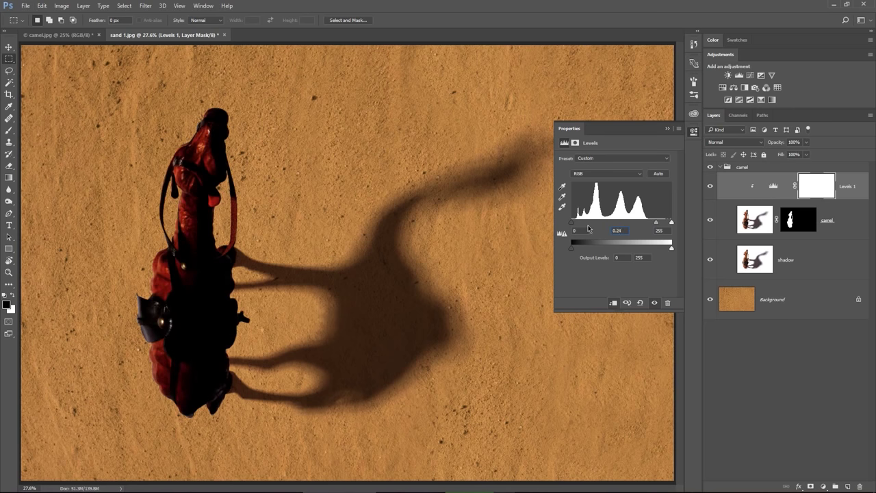
Invert the Levels 1 mask to black and ready a brush with white as the colour
click(818, 189)
key(ctrl+i)
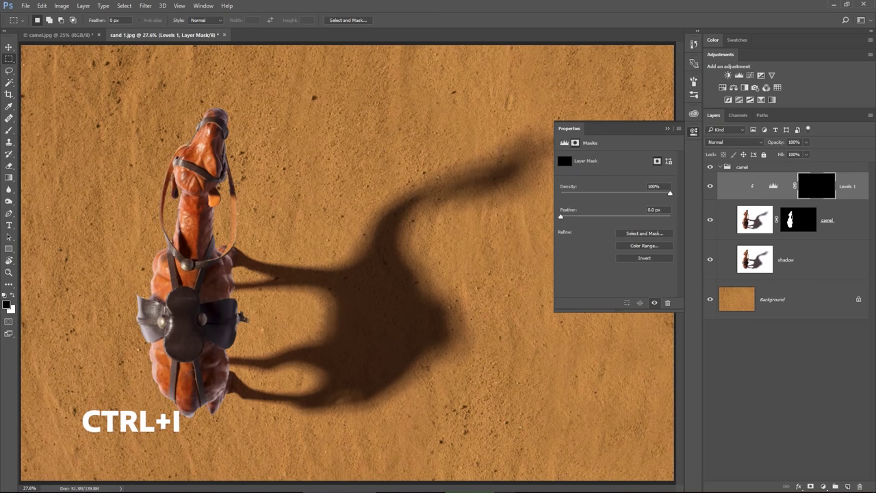
key(b)
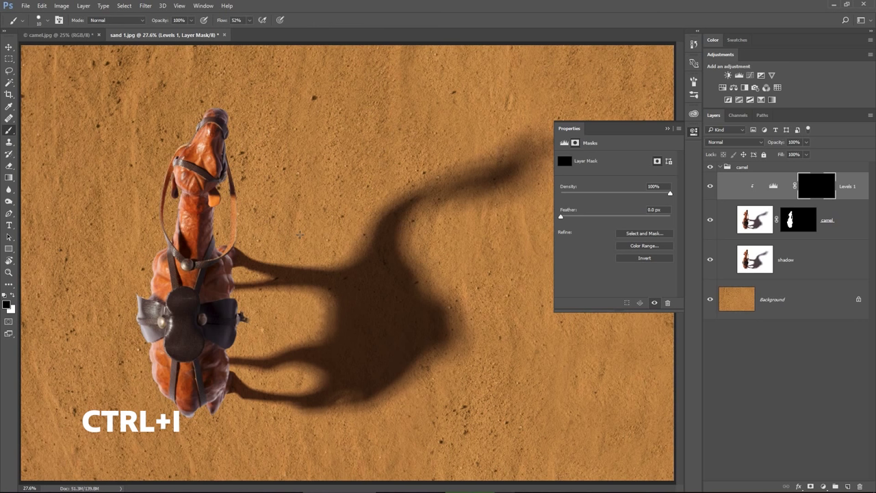
key(x)
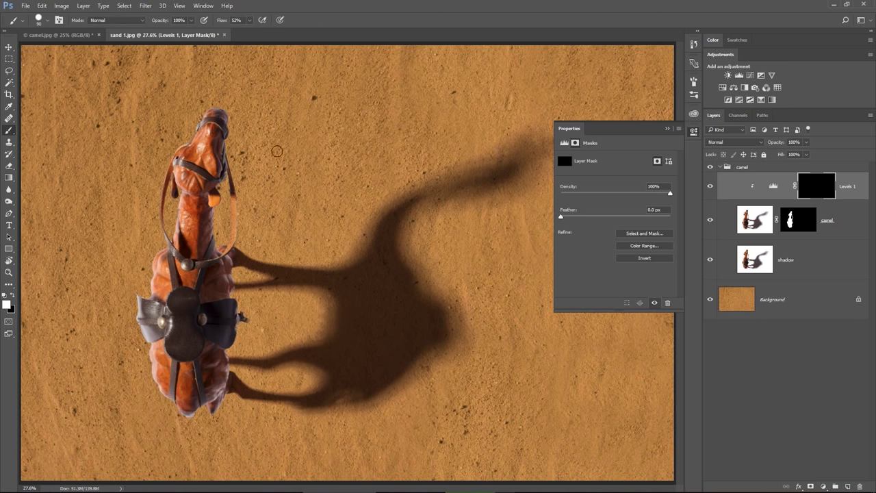
Paint white onto the camel's neck and right side at size 400, then adjust flow (6–12%) and size (150–250)
click(240, 21)
key(bracketright)
key(bracketright)
key(bracketright)
key(bracketright)
key(bracketright)
key(bracketright)
mouse_move(243, 122)
mouse_down()
mouse_move(249, 147)
mouse_move(223, 411)
mouse_move(206, 438)
mouse_move(225, 199)
mouse_move(220, 113)
mouse_move(236, 315)
mouse_move(235, 287)
mouse_up()
key(shift+0)
key(shift+6)
key(bracketleft)
key(bracketleft)
key(bracketleft)
key(bracketleft)
key(bracketleft)
key(shift+1)
key(shift+2)
key(bracketright)
key(bracketright)
key(bracketright)
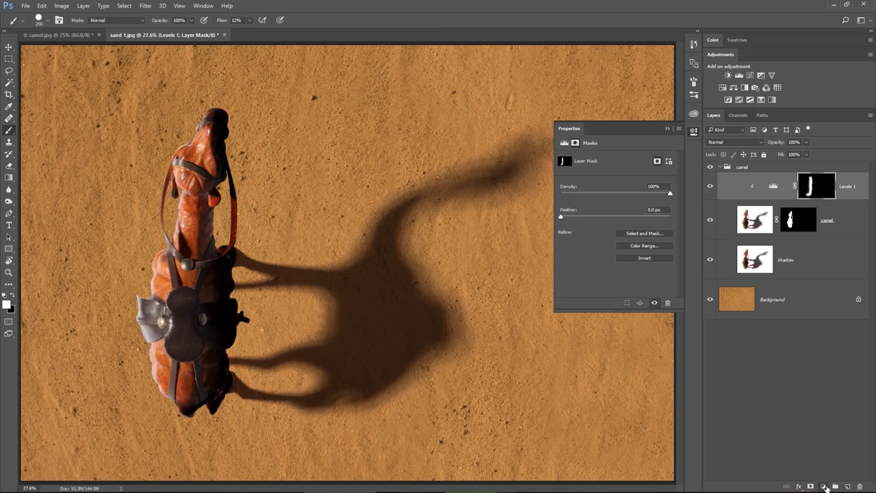
Add a Hue/Saturation layer clipped above Levels 1 and set Saturation to -20
click(823, 485)
click(818, 376)
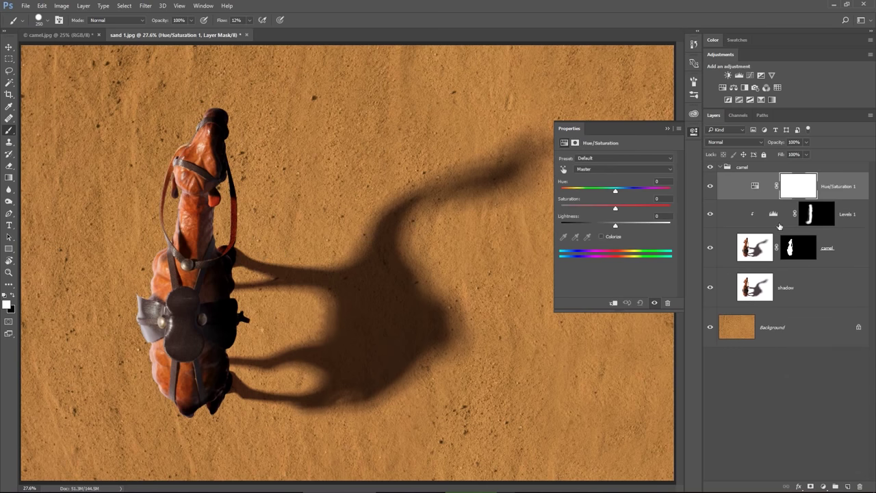
alt+click(759, 199)
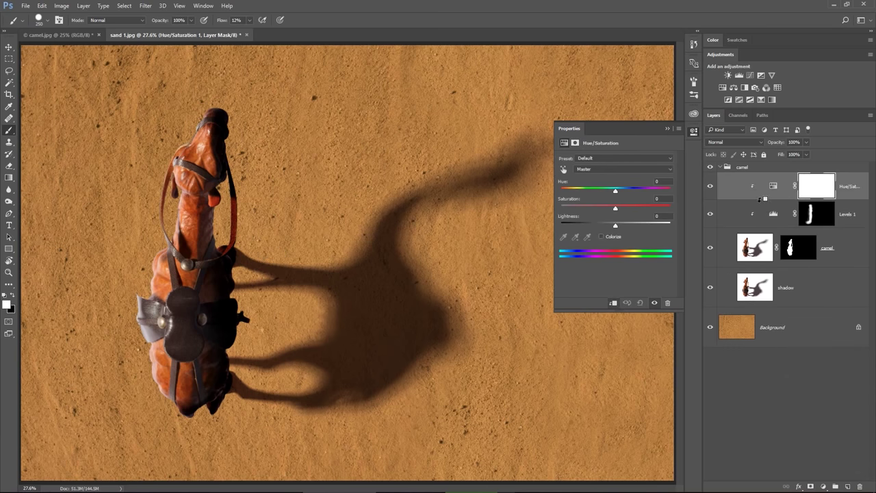
click(773, 186)
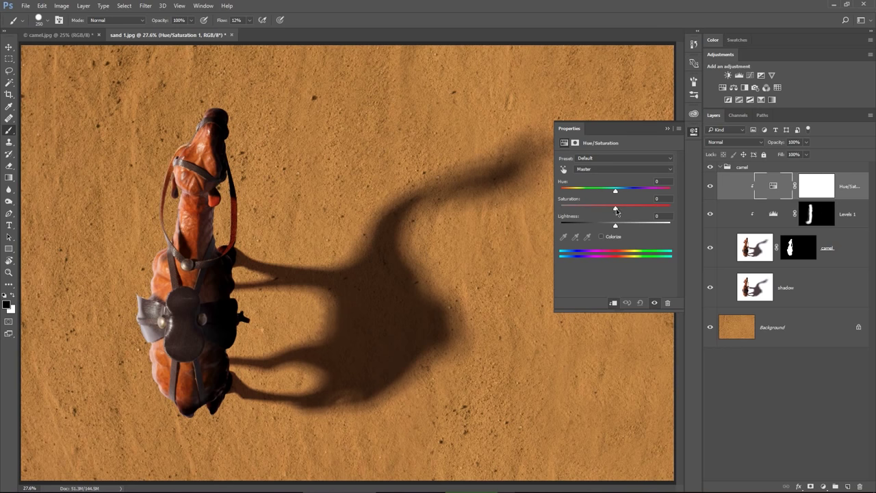
click(658, 199)
text(-20)
Add a clipped Brightness/Contrast layer with Brightness at -17
click(825, 488)
click(797, 326)
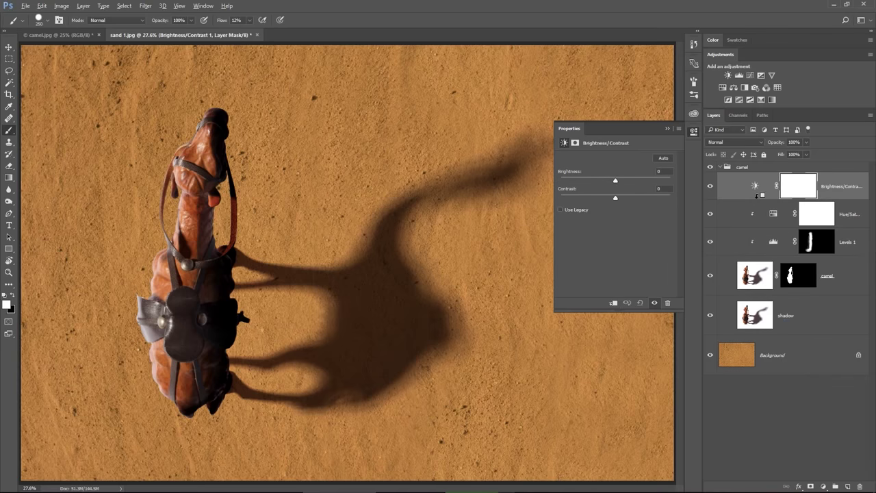
alt+click(755, 197)
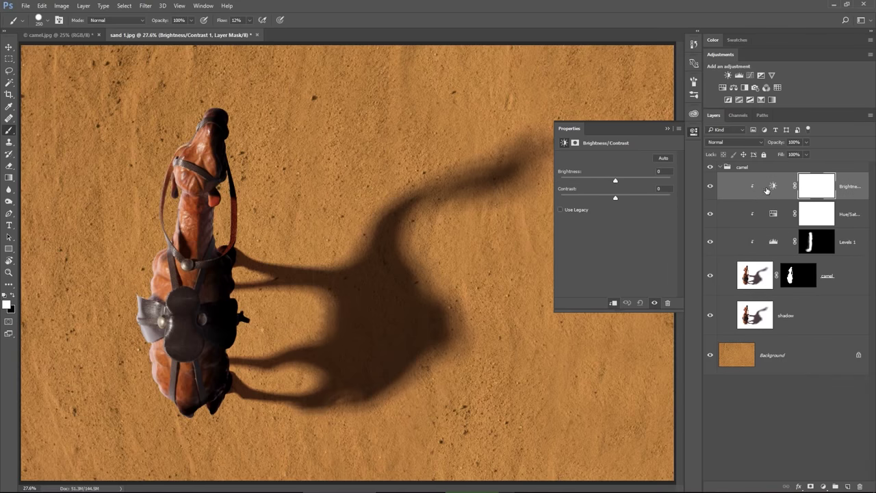
click(772, 188)
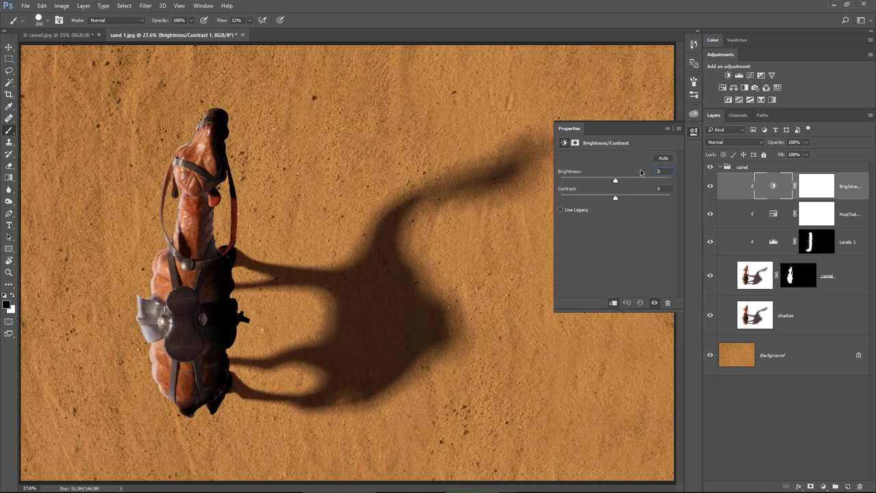
text(-17)
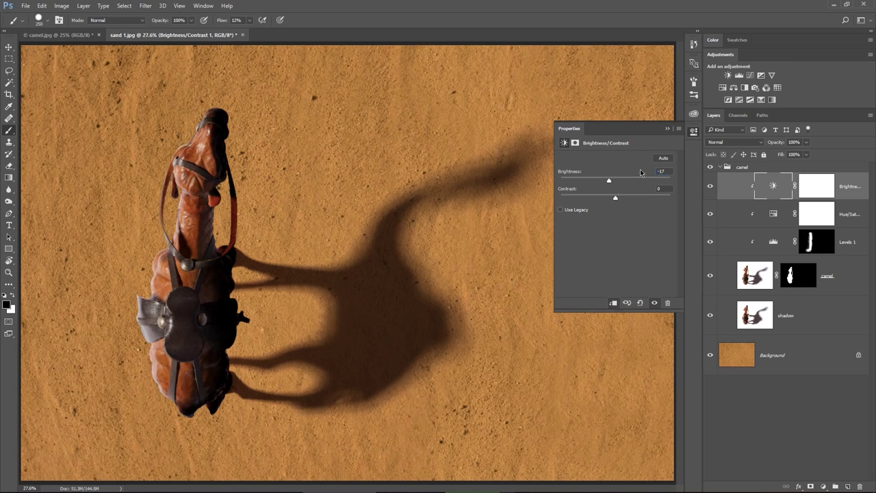
Toggle Brightness/Contrast 1 to compare, leave it hidden, and zoom in on the camel's head
click(709, 187)
click(709, 187)
click(710, 187)
drag(202, 140, 299, 171)
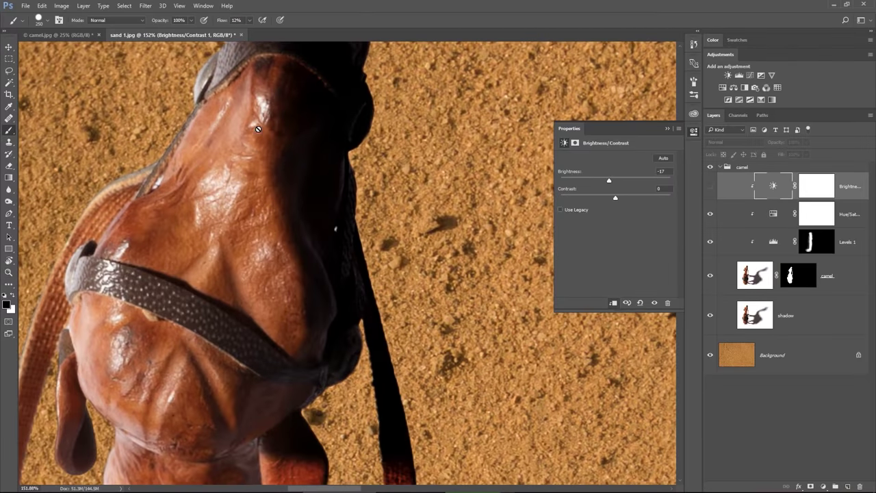
key(z)
drag(218, 202, 201, 199)
key(b)
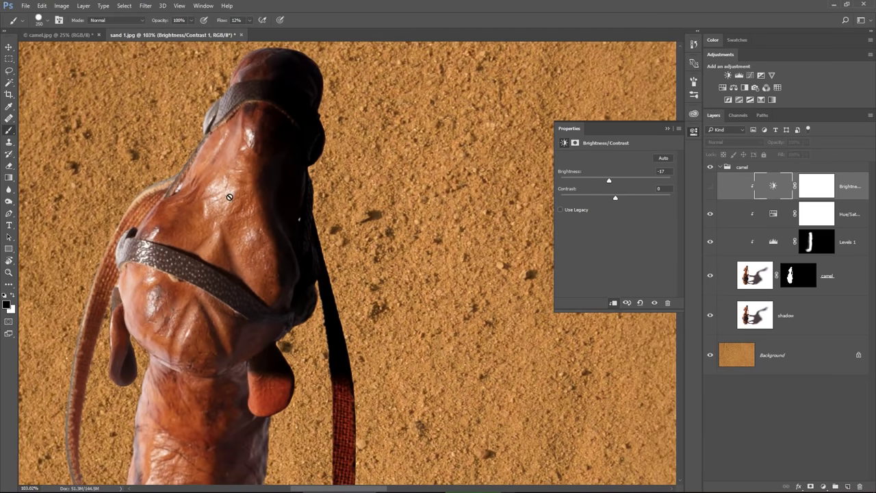
Add a clipped Curves layer and pull the Blue channel's top point down to 207
click(823, 486)
click(817, 341)
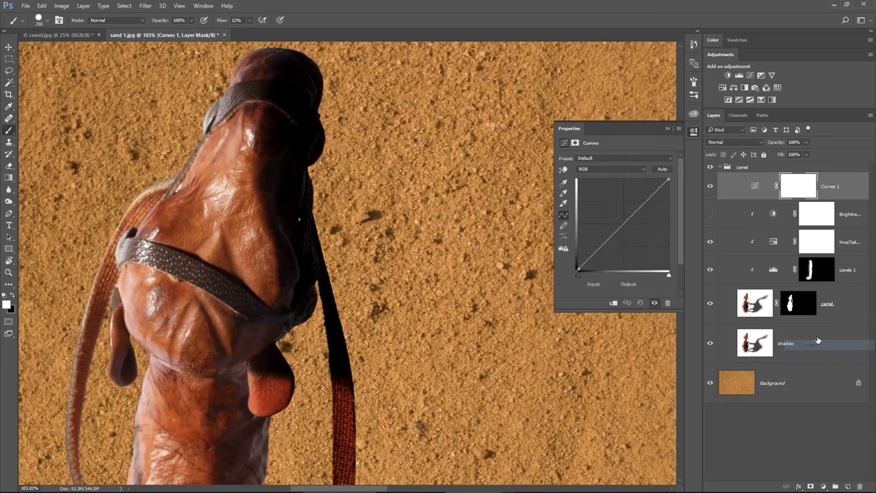
alt+click(750, 197)
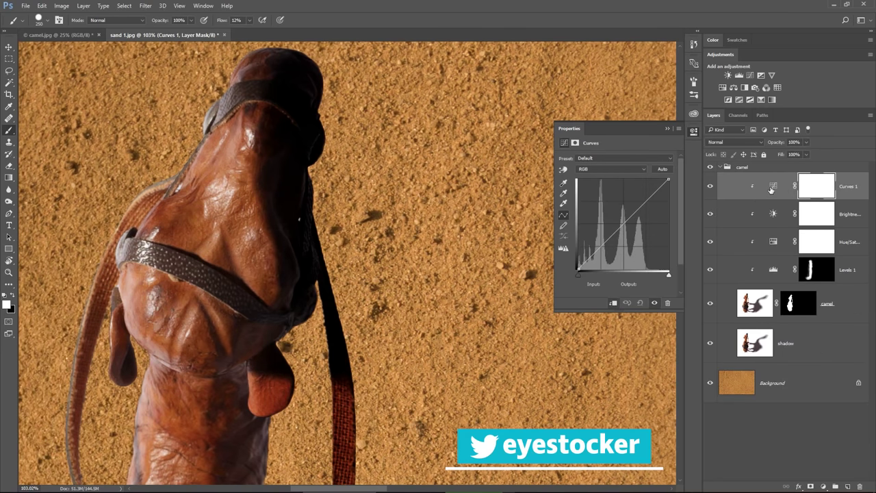
click(771, 190)
click(604, 169)
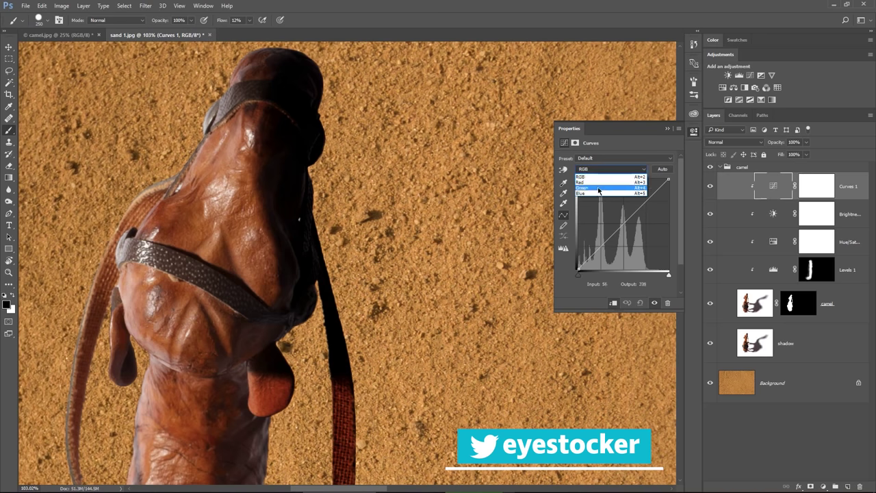
click(600, 192)
drag(669, 179, 674, 197)
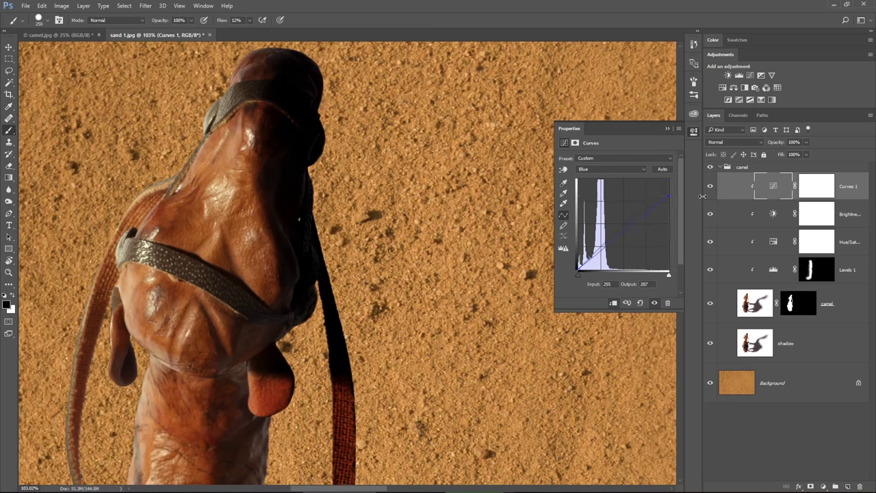
Toggle Curves 1 on and off to compare the warming, then fit the image on screen
click(710, 187)
click(710, 187)
scroll(207, 186, up, 3)
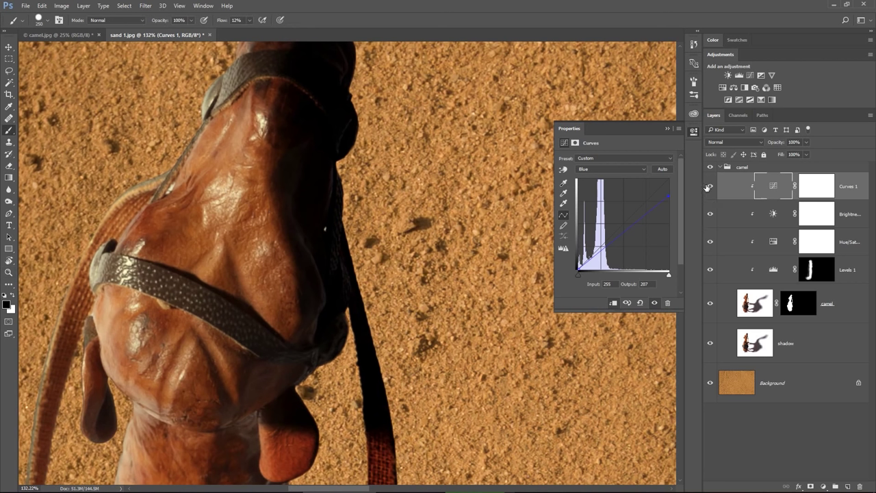
click(710, 186)
click(709, 187)
click(709, 187)
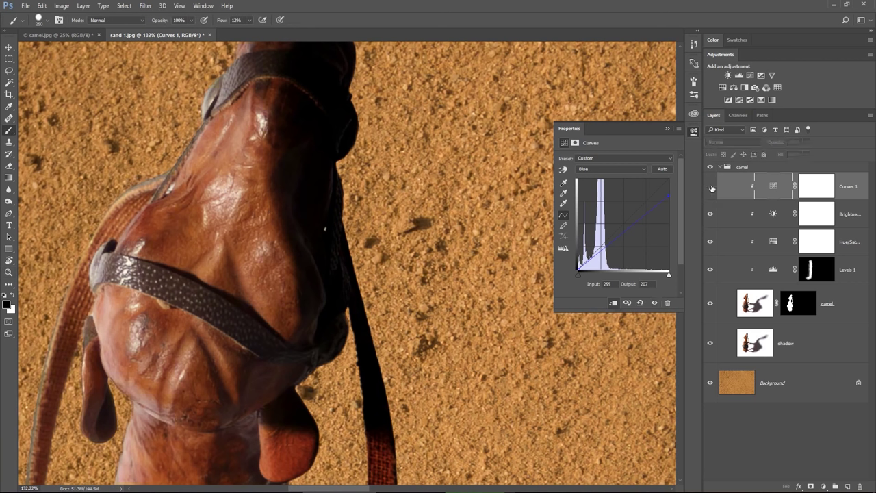
click(710, 187)
click(710, 187)
click(710, 187)
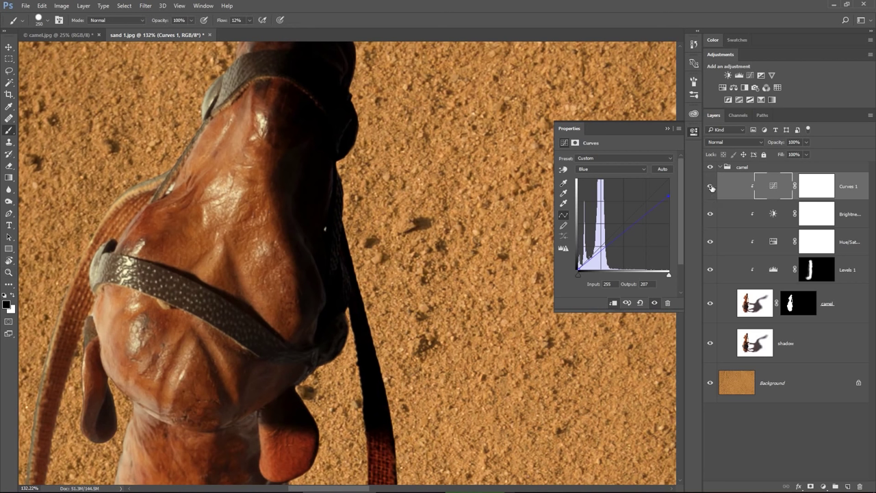
key(ctrl+0)
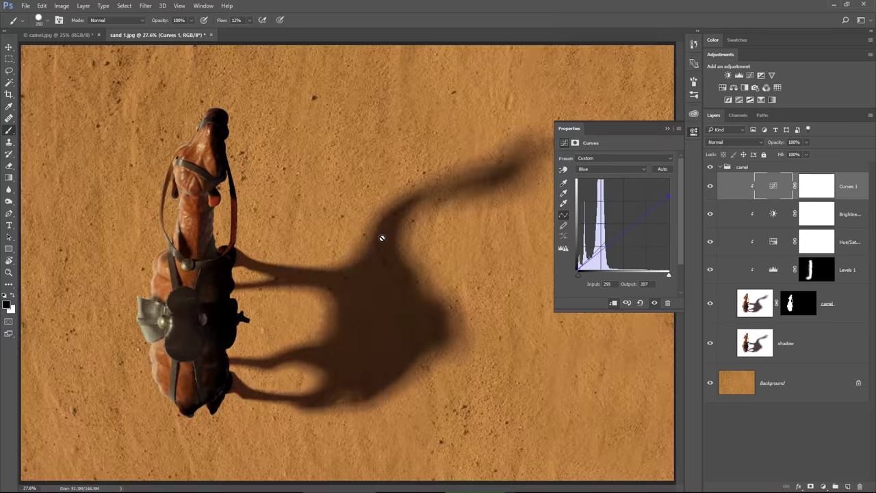
Add a Levels 2 layer and move it above the camel group
click(693, 131)
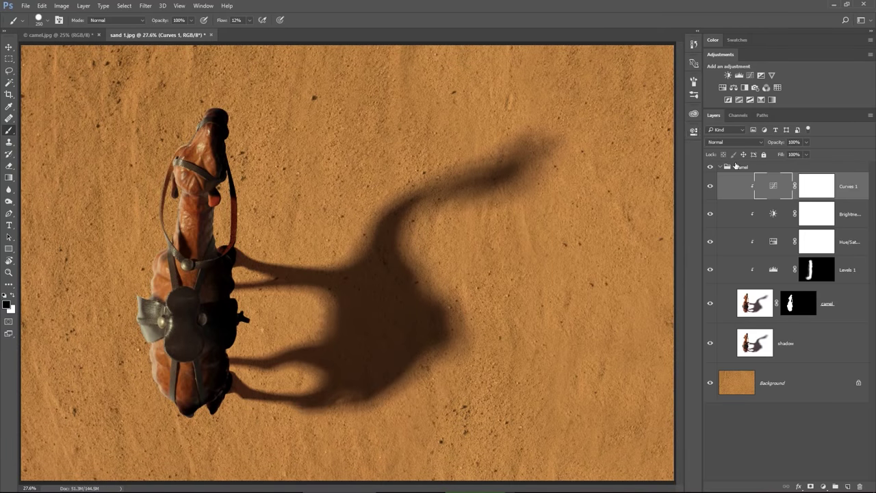
click(741, 169)
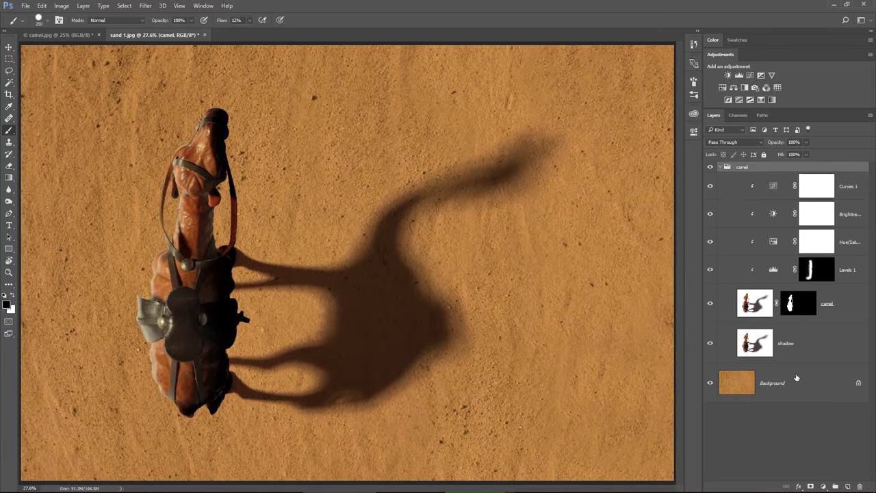
click(823, 486)
click(825, 331)
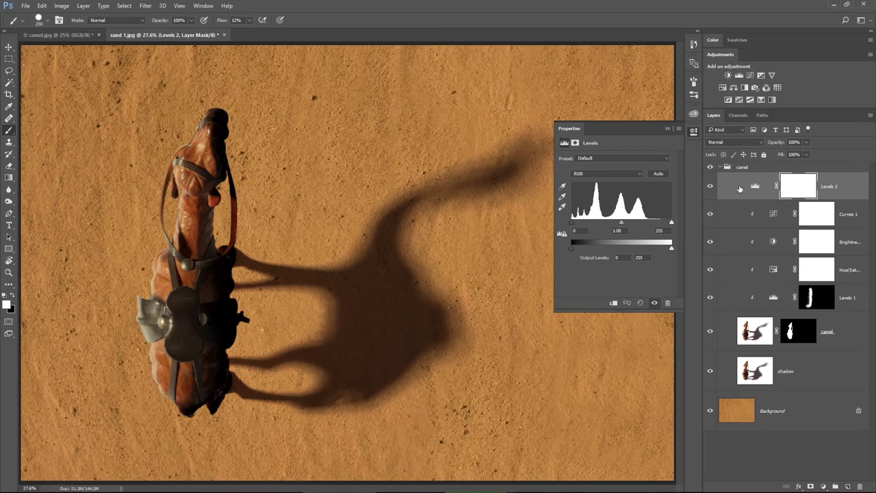
drag(741, 189, 737, 165)
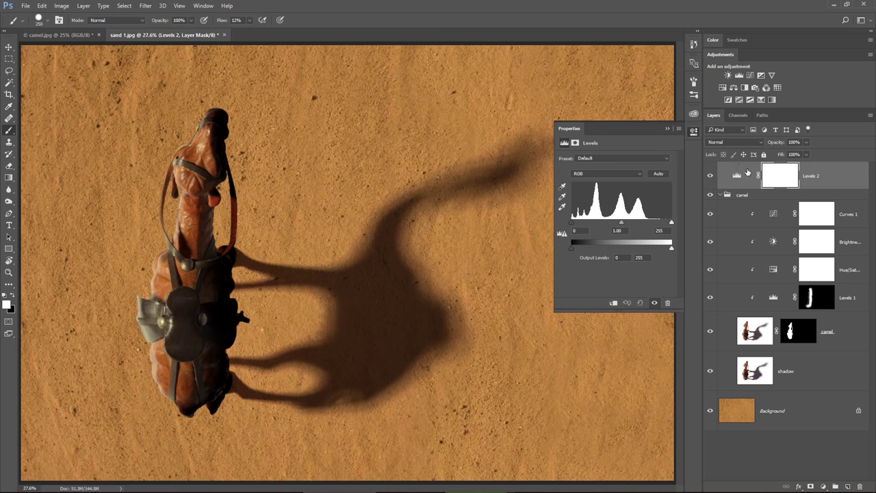
Set Levels 2 white input to 197 and midtones to 1.18, then hide all layers except the sand
drag(670, 222, 648, 222)
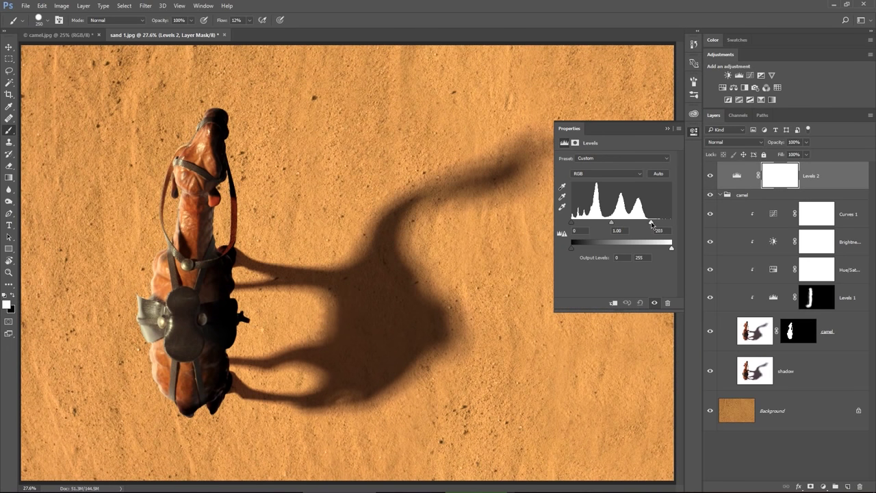
click(606, 230)
text(1.18)
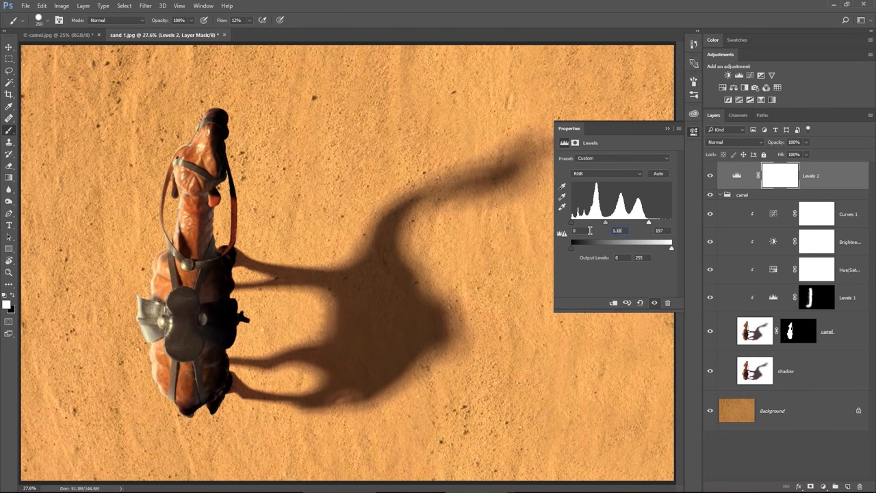
drag(710, 175, 710, 369)
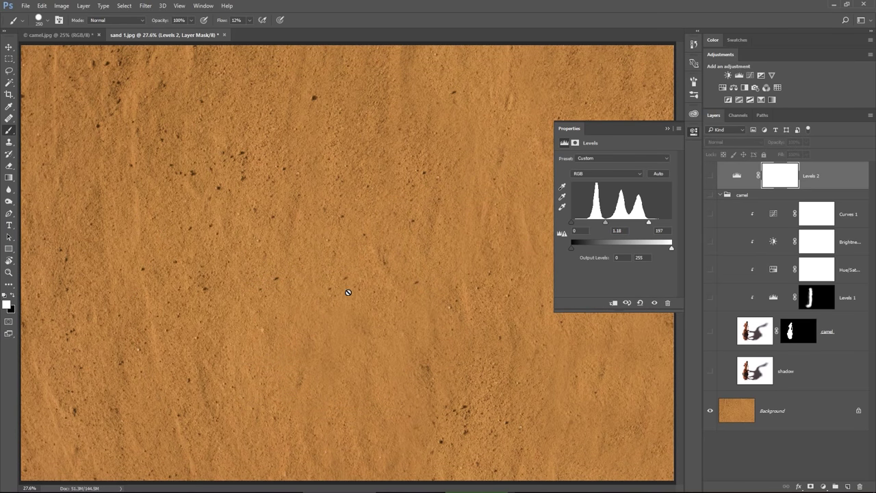
Close the Levels properties and show the shadow, camel, Levels 1, Brightness/Contrast and Levels 2 layers again
drag(342, 264, 328, 264)
click(709, 371)
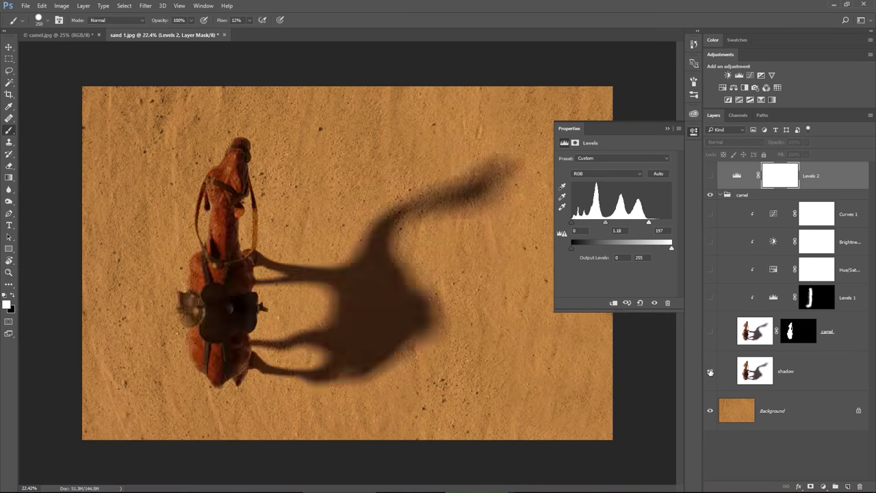
click(693, 130)
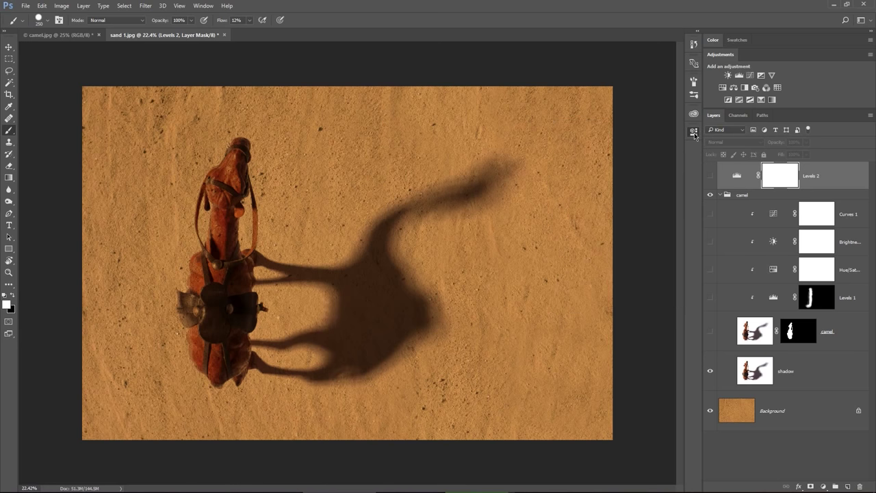
click(711, 333)
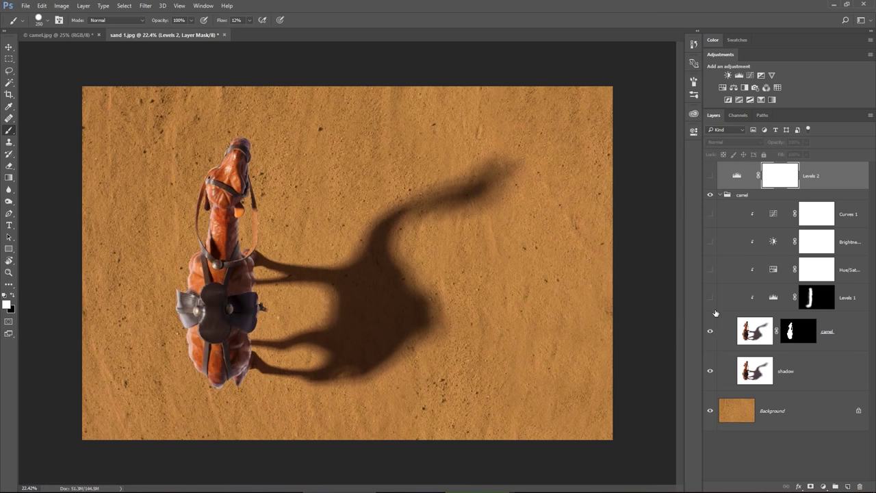
click(710, 299)
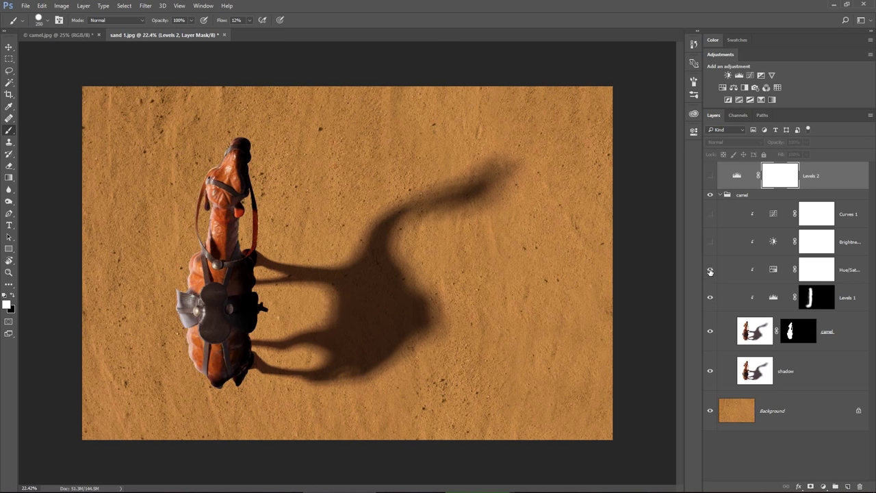
click(710, 243)
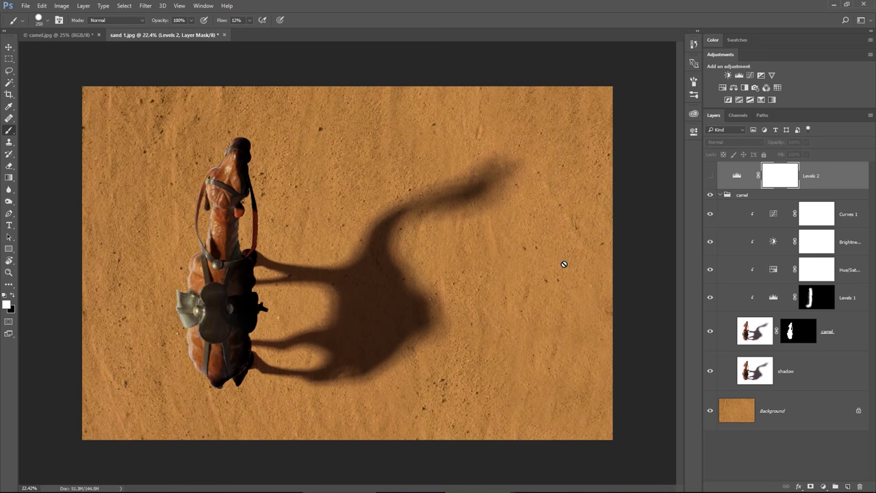
click(709, 177)
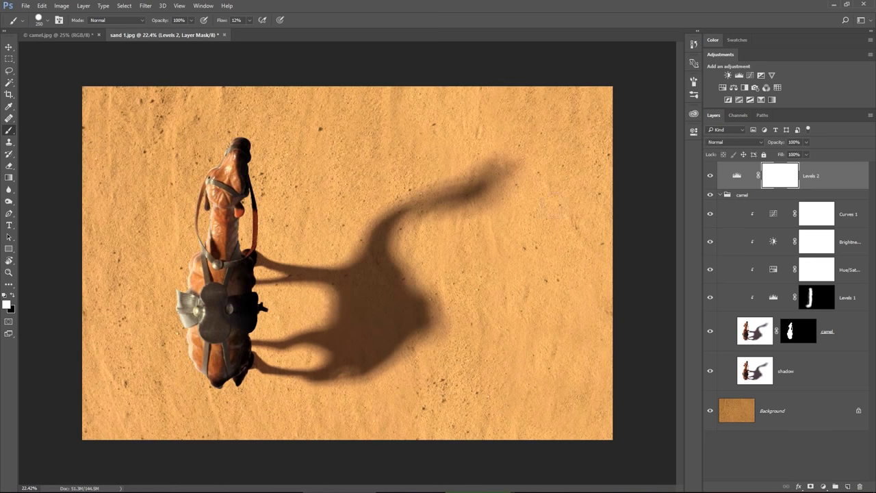